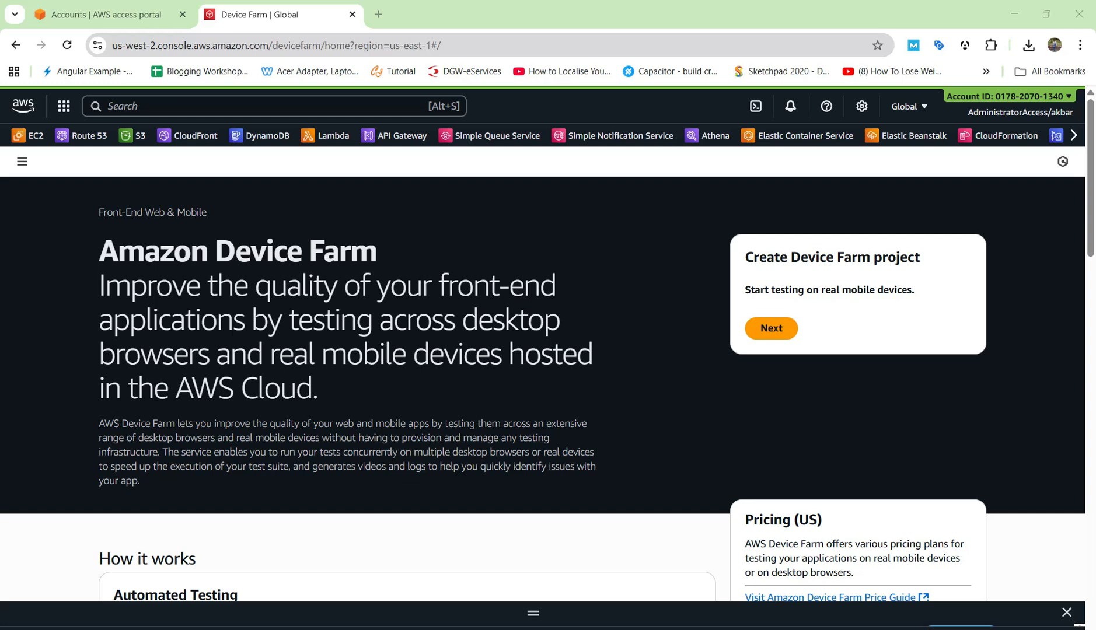
Highlight the Amazon Device Farm heading text, then clear the selection
drag(118, 251, 377, 251)
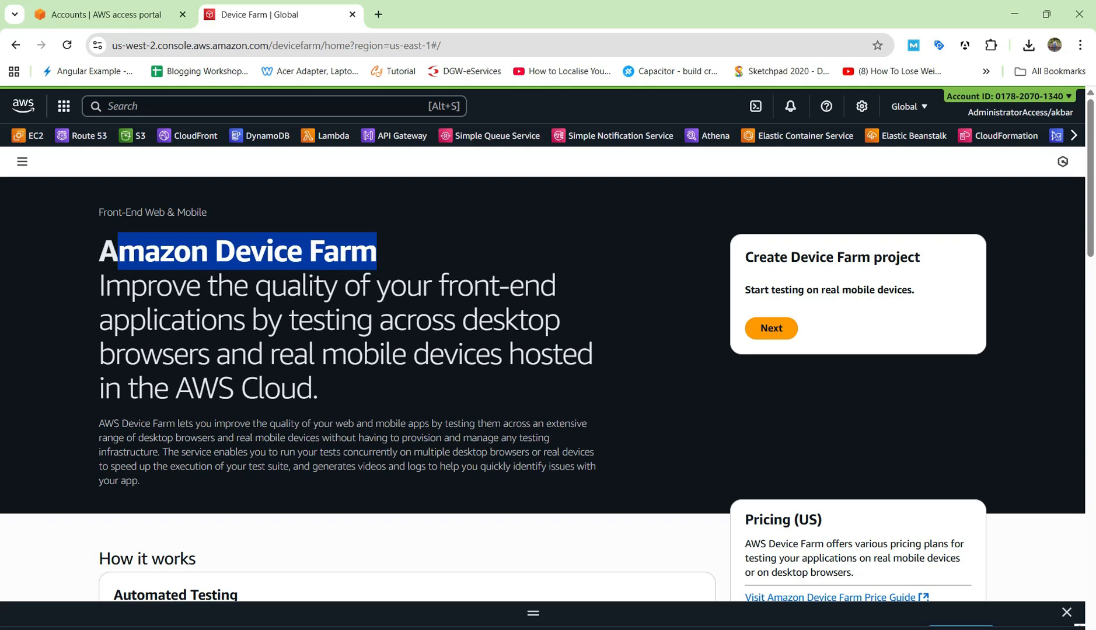
drag(851, 258, 915, 257)
click(911, 261)
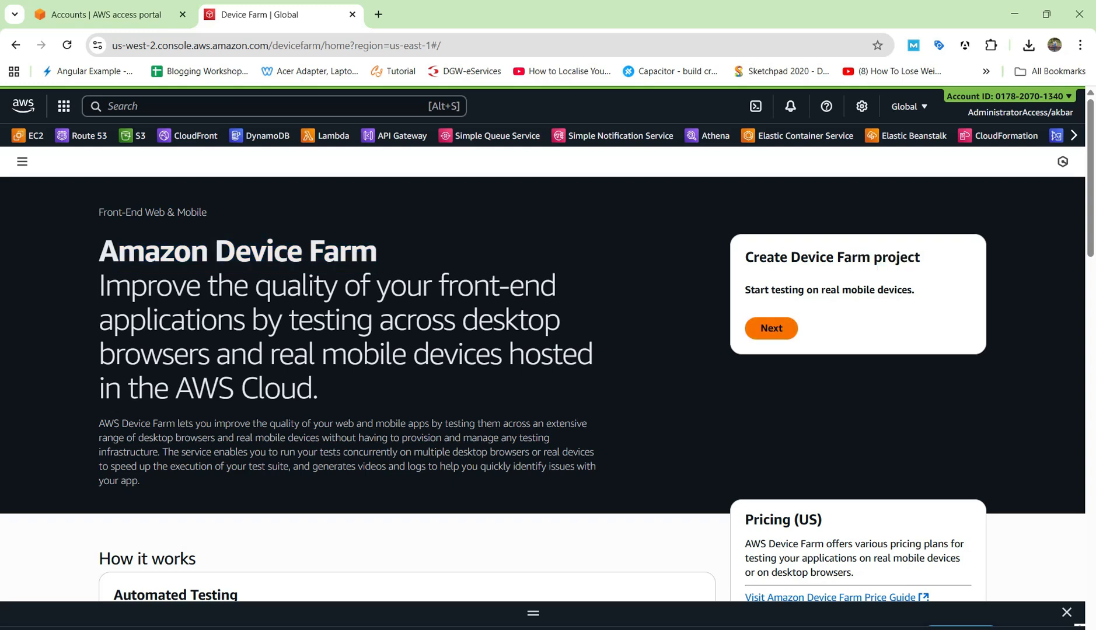
Start a new Device Farm project, dismiss the tutorial tip, and cancel back to Projects
click(771, 329)
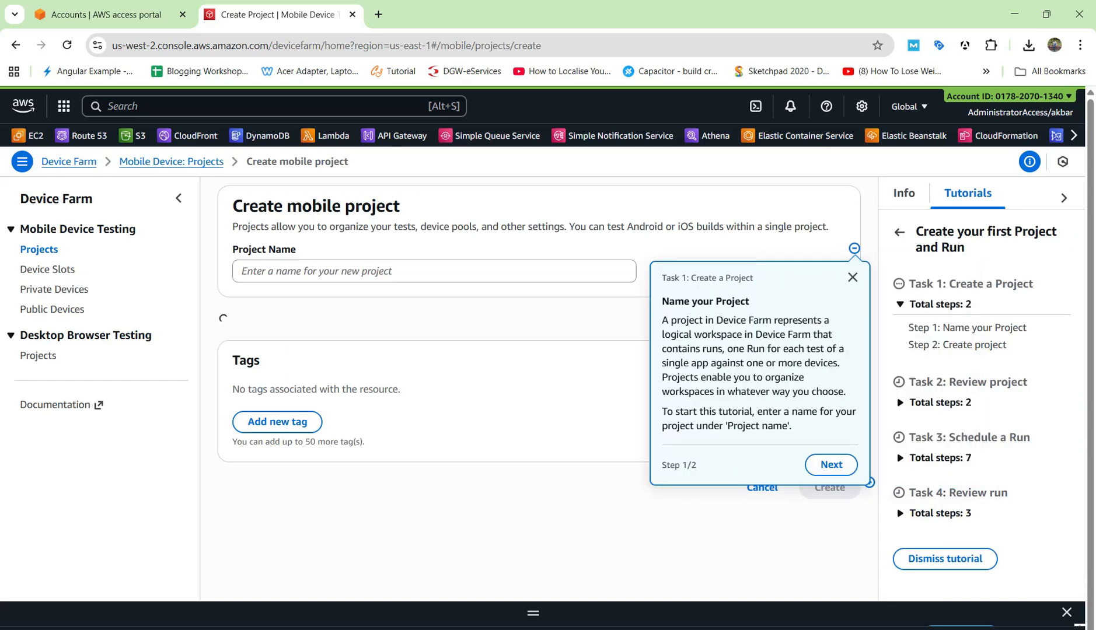
click(853, 278)
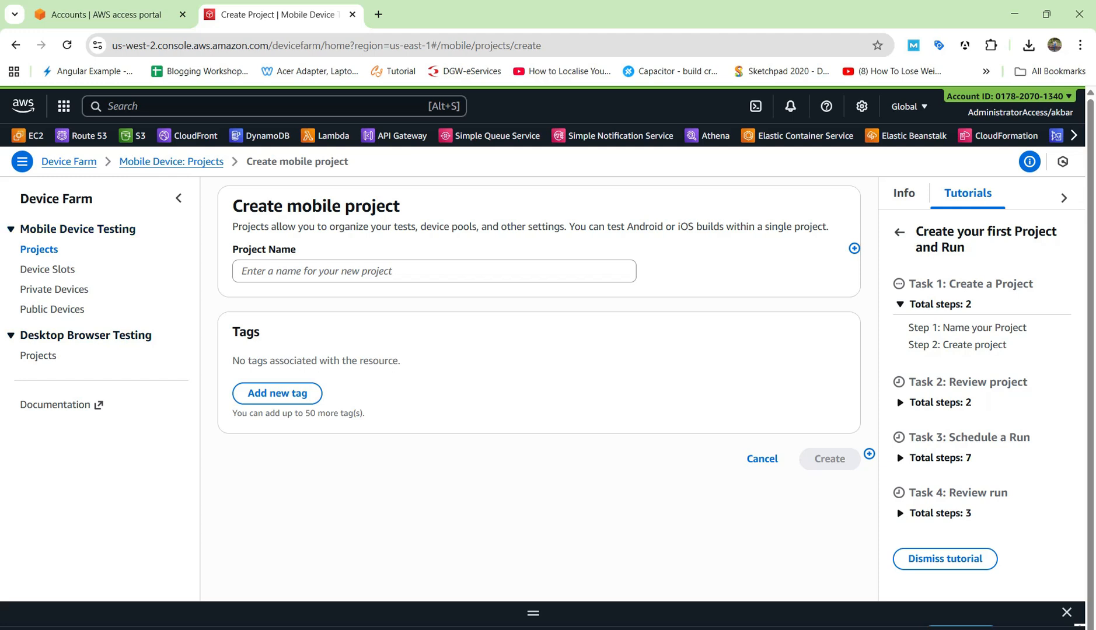
click(39, 250)
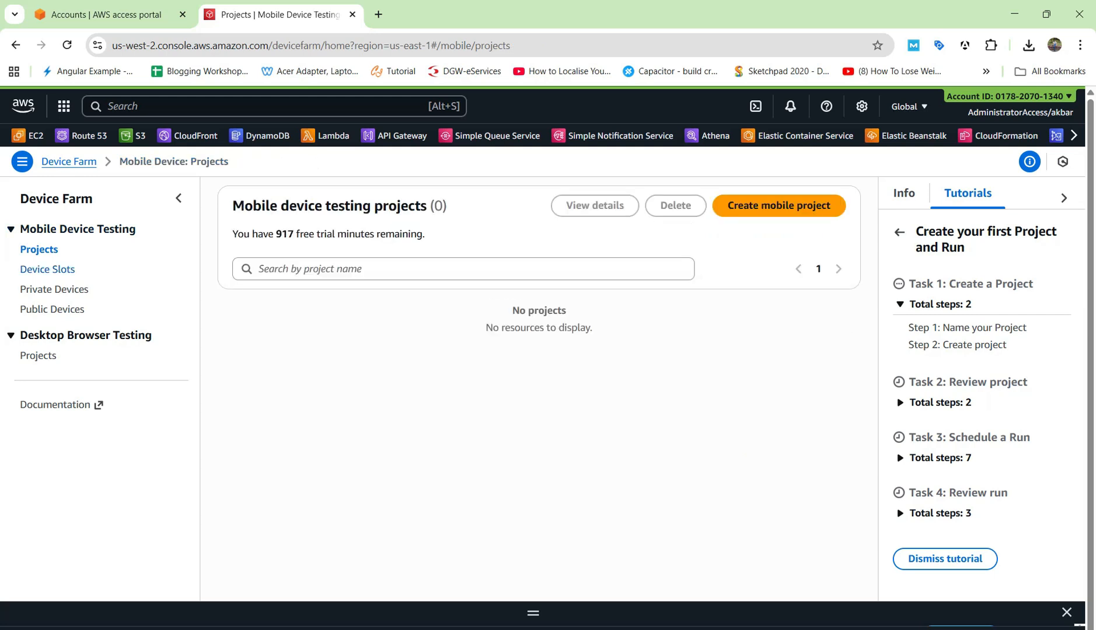
Browse Device Slots and the empty Private Devices page, then the 163-device Public Devices list
click(47, 270)
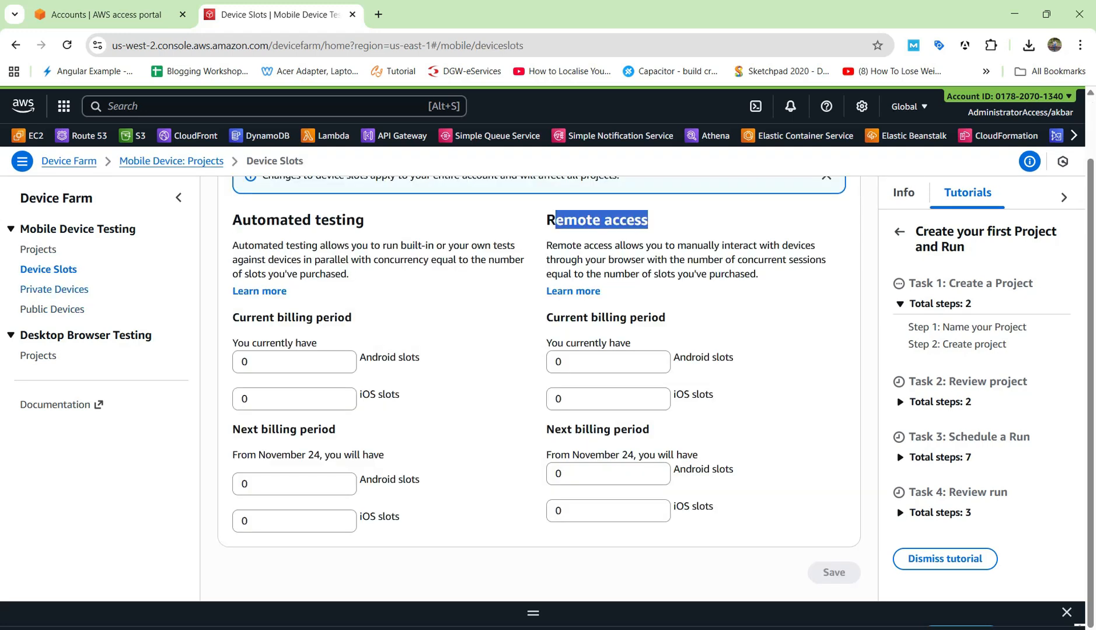
click(54, 290)
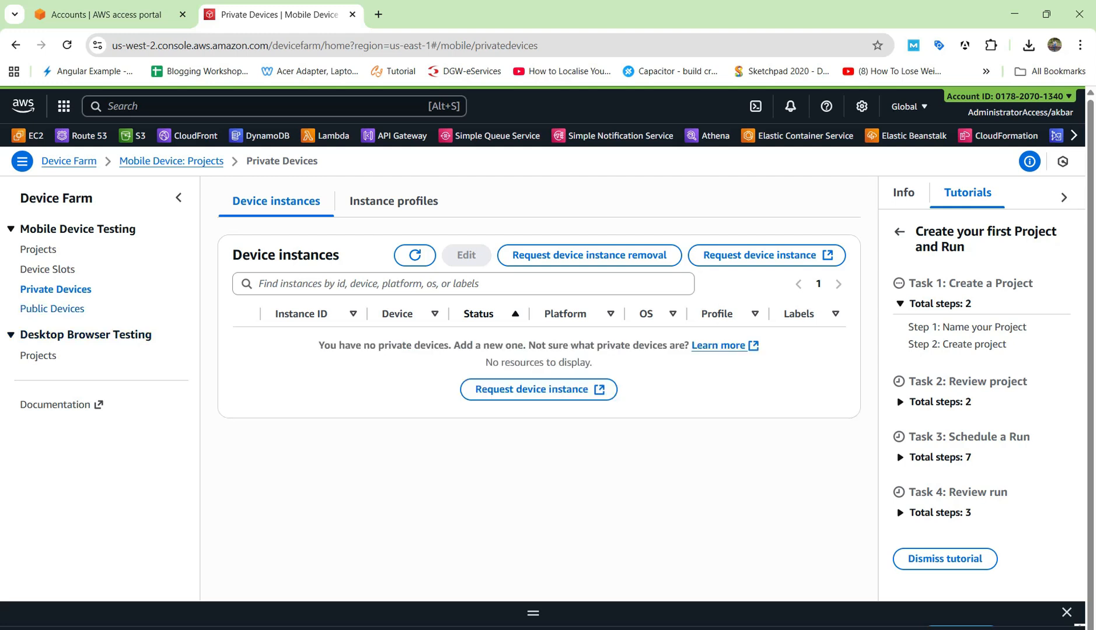
click(52, 309)
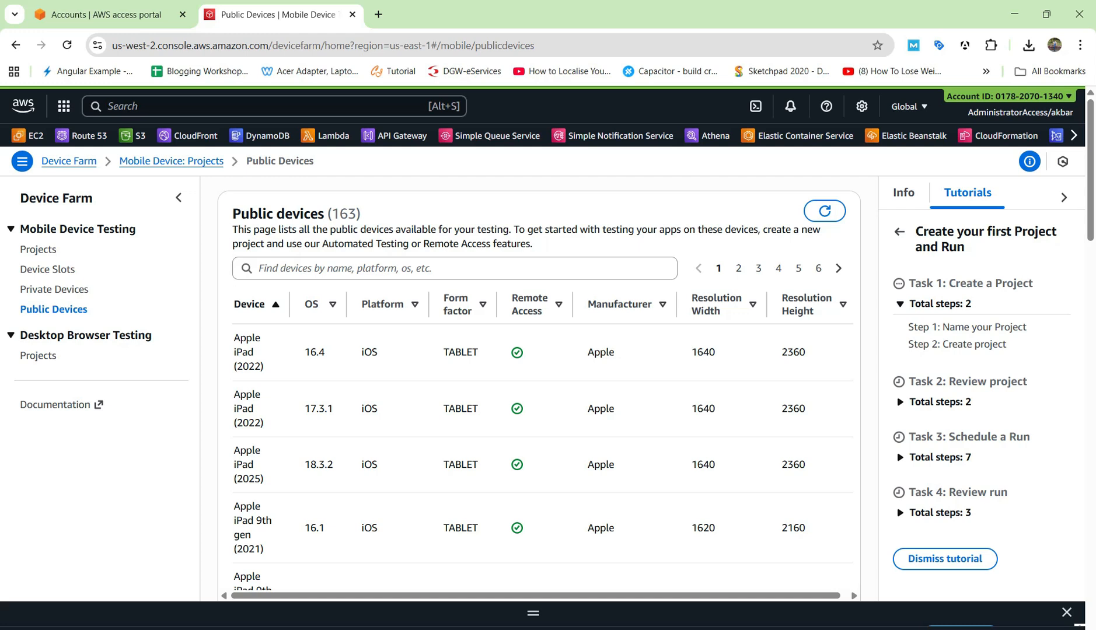
Sort the public devices table by platform, then return to the empty Projects list
scroll(535, 386, down, 1)
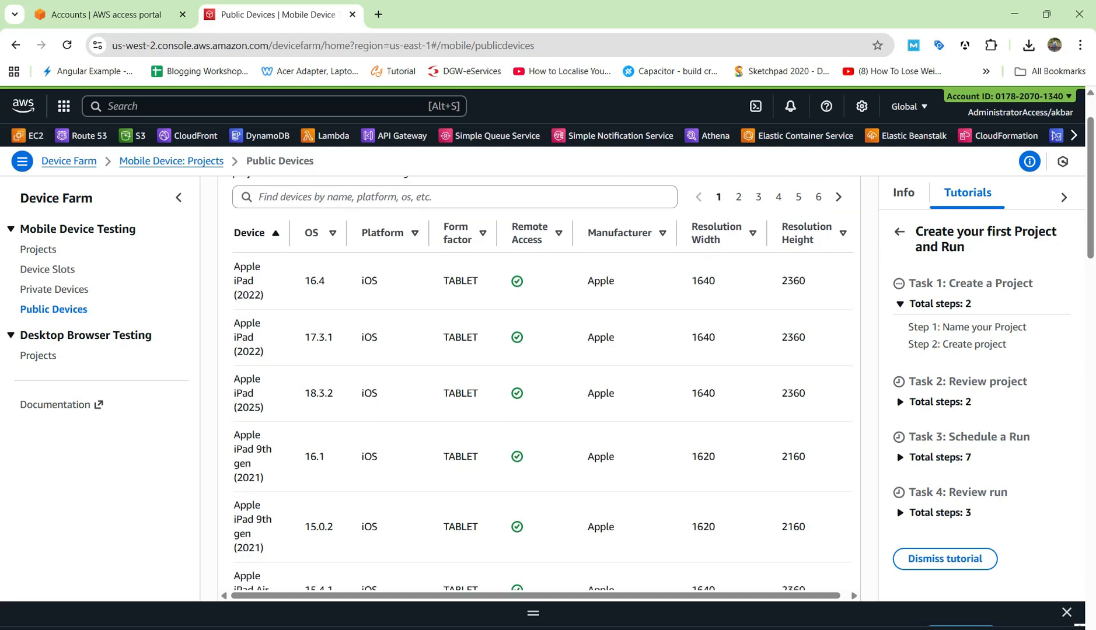
scroll(536, 385, down, 5)
scroll(536, 385, up, 12)
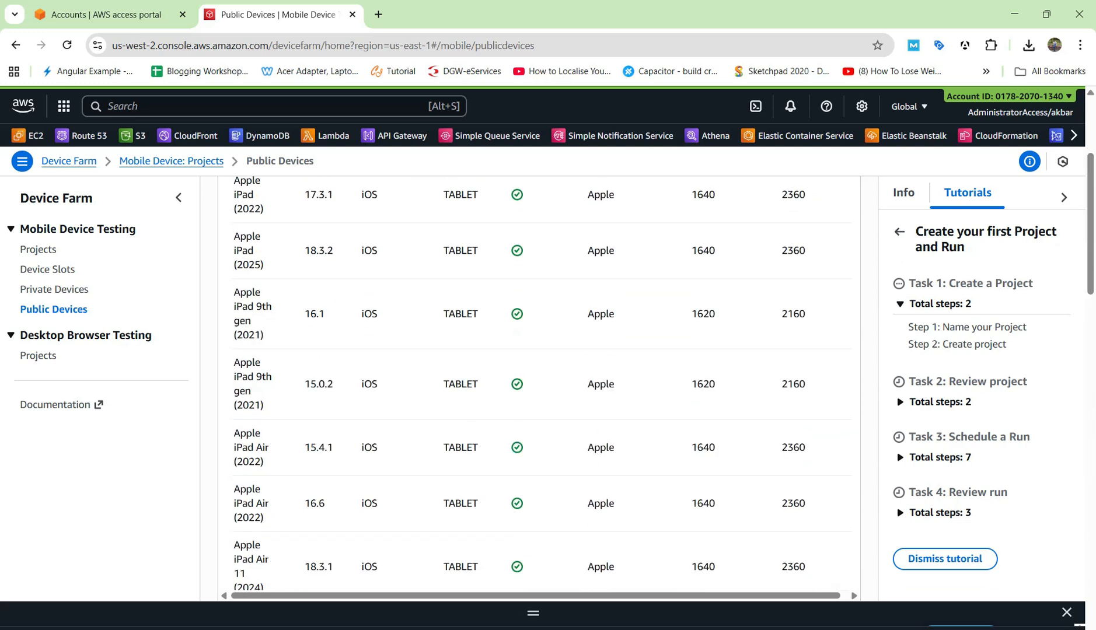
click(384, 304)
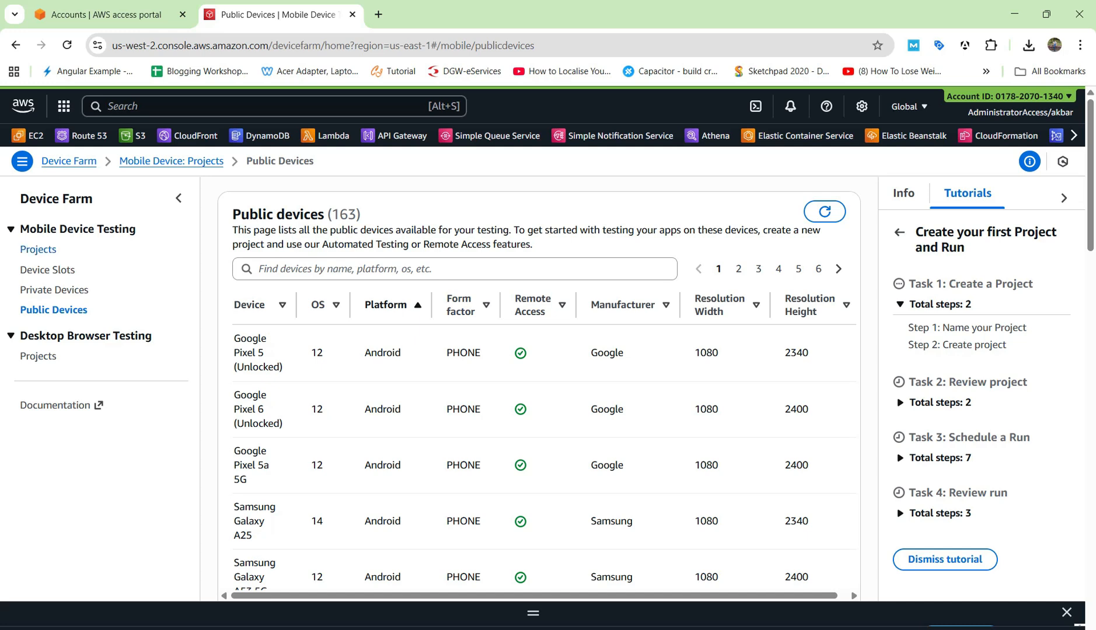
click(38, 249)
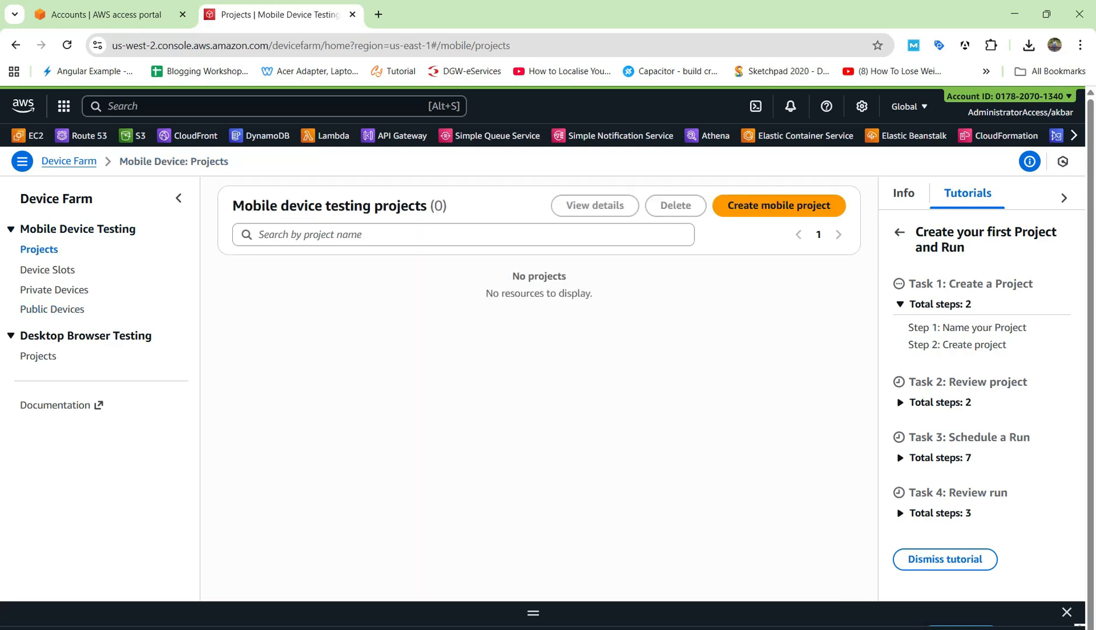
Create a mobile project named 'SampleProject' and dismiss the review-project tutorial tip
click(779, 205)
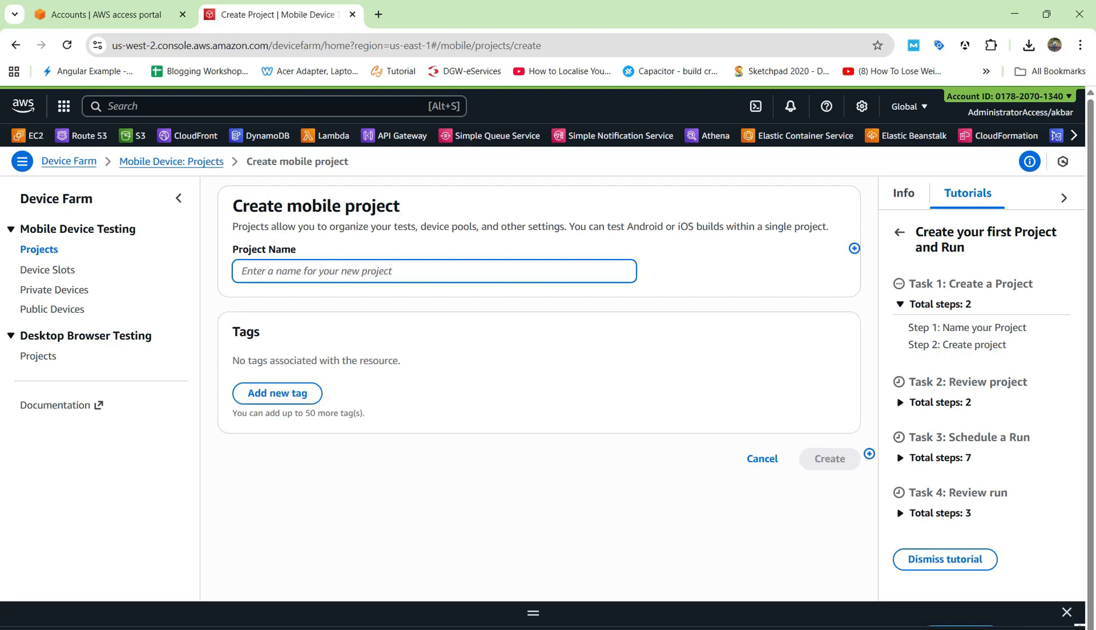
text(SampleProject)
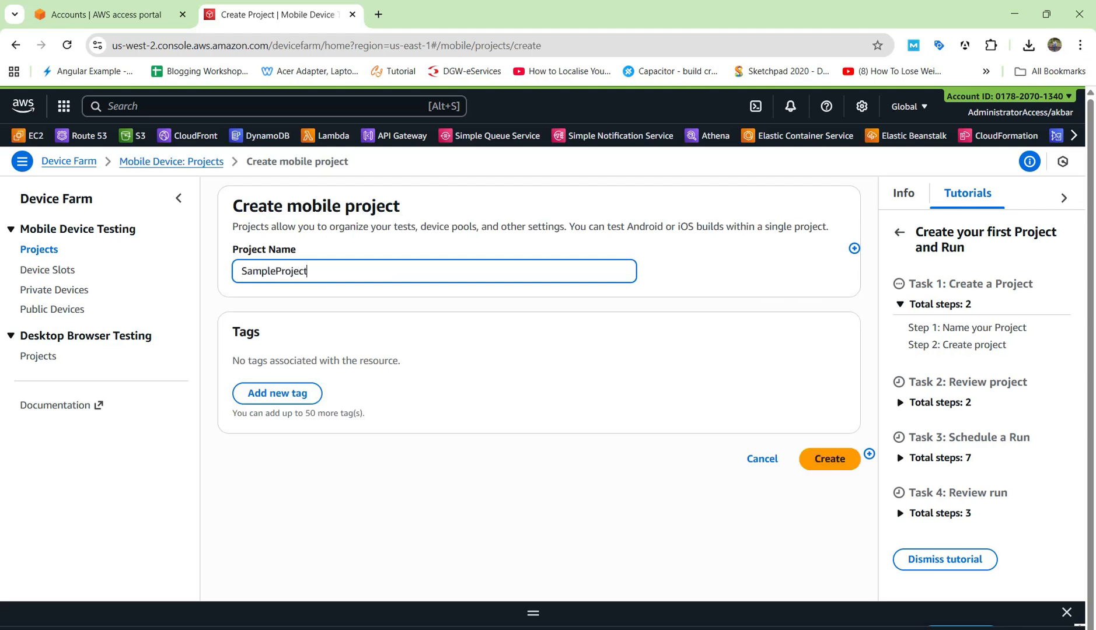
click(829, 459)
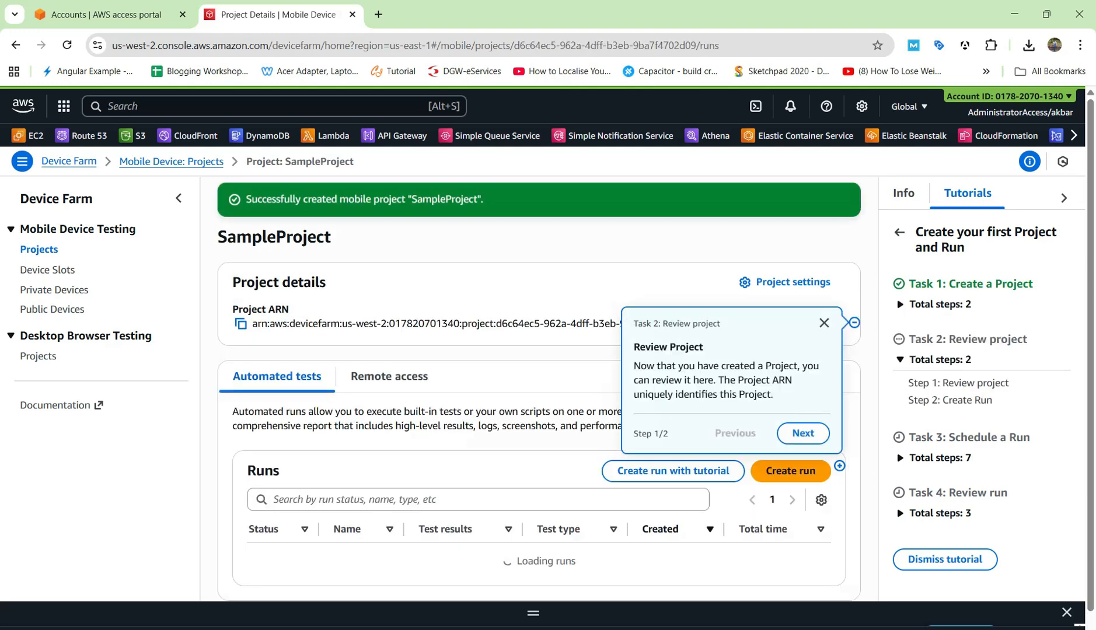
click(824, 323)
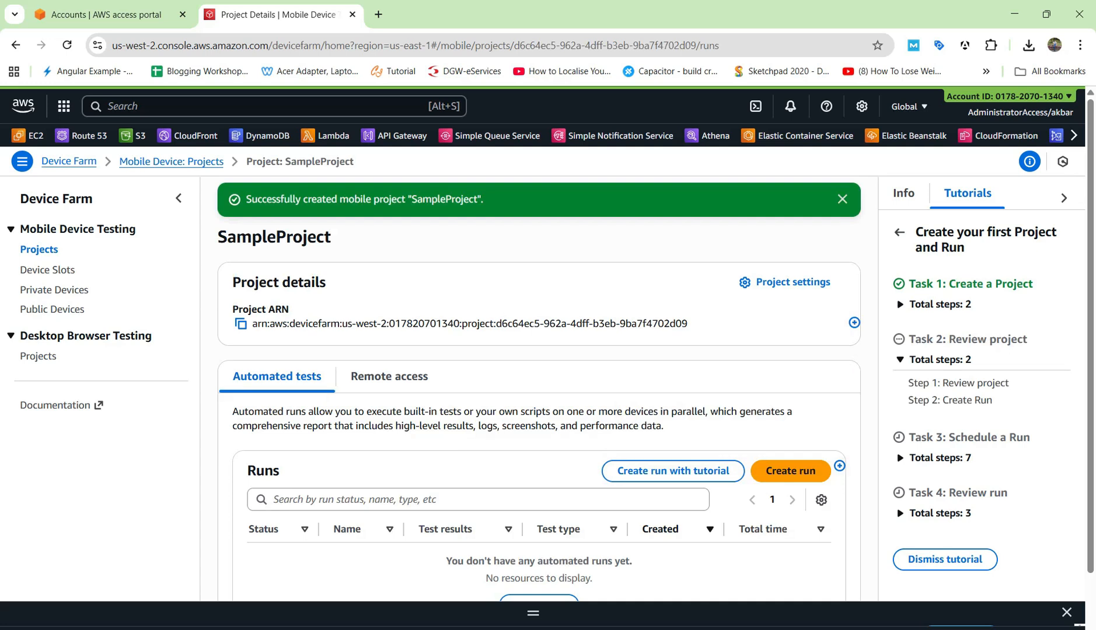
scroll(538, 380, down, 1)
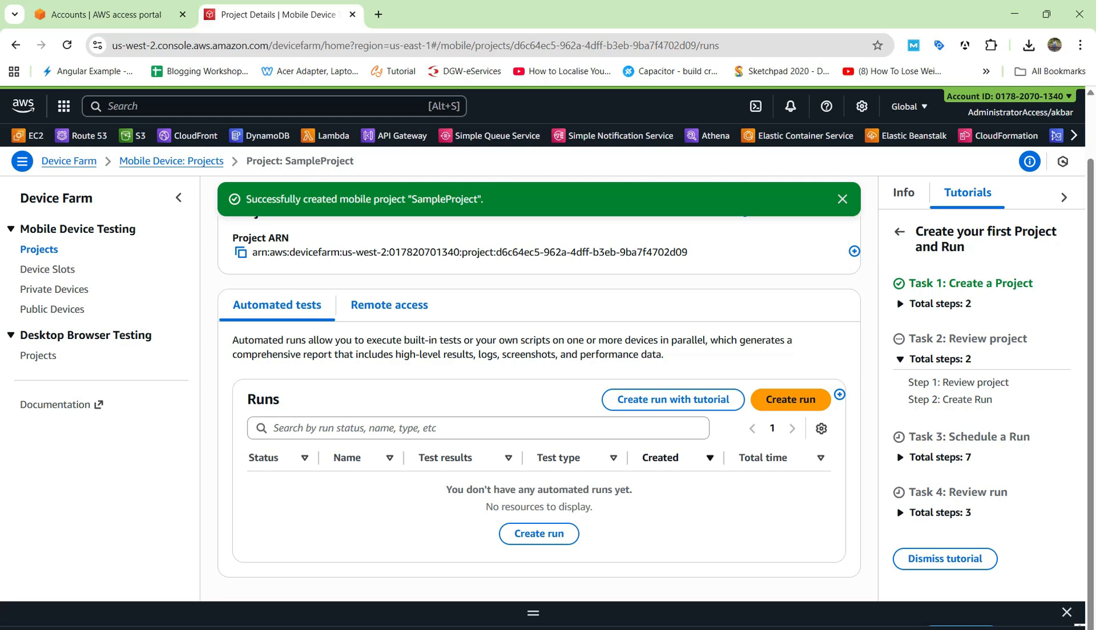
Show SampleProject's Remote access sessions, which list none yet
click(389, 305)
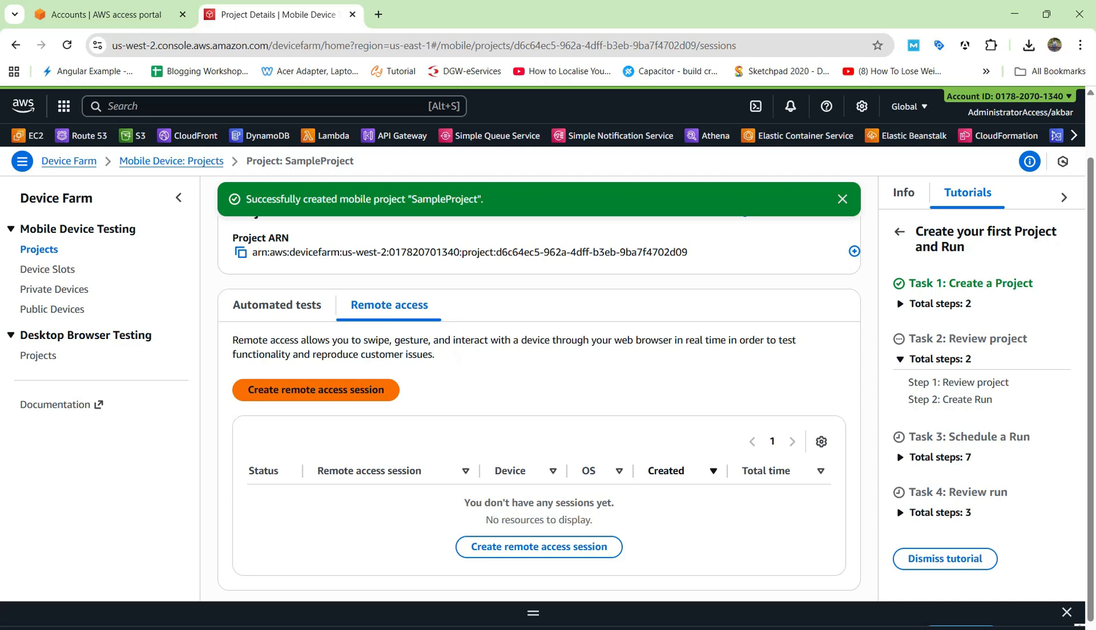
Begin a new remote access session and sort the device list by platform, Android first
click(539, 547)
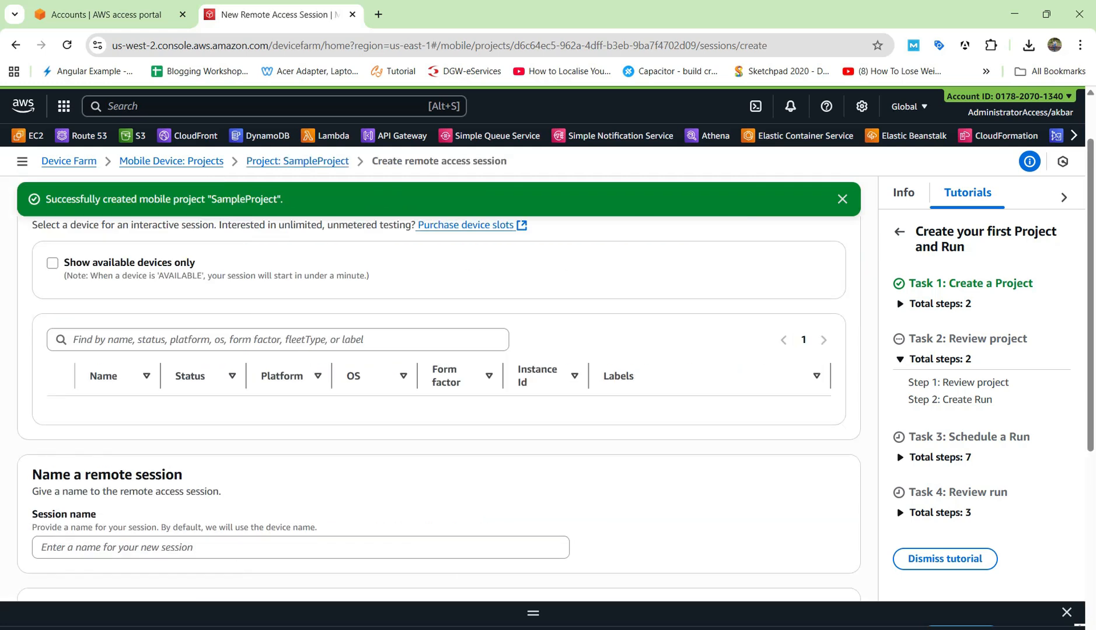
scroll(439, 388, up, 1)
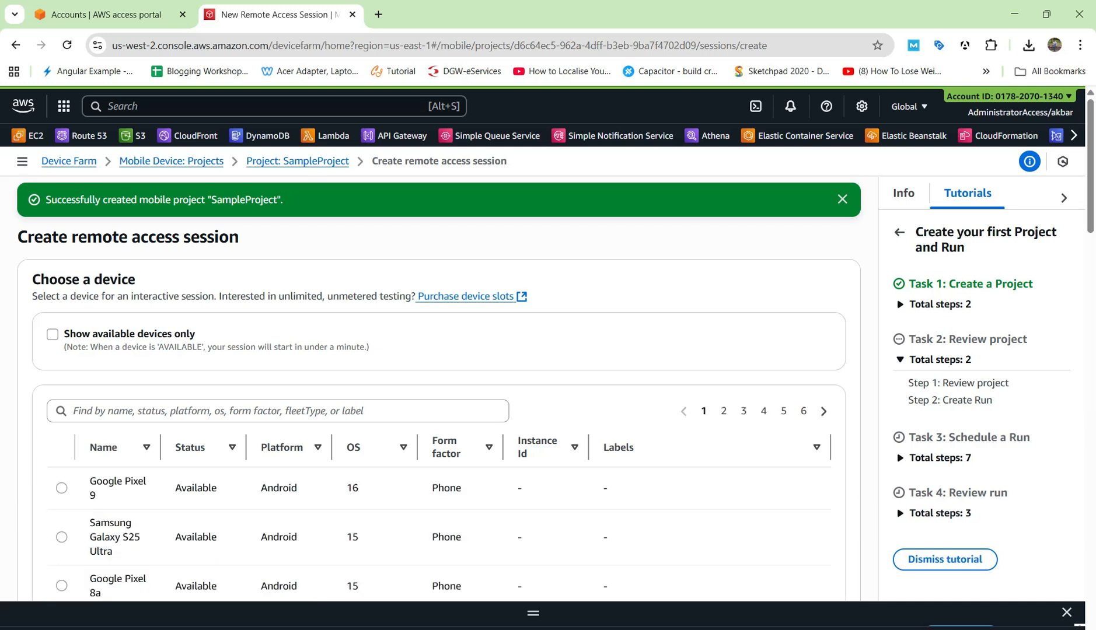
scroll(439, 388, down, 1)
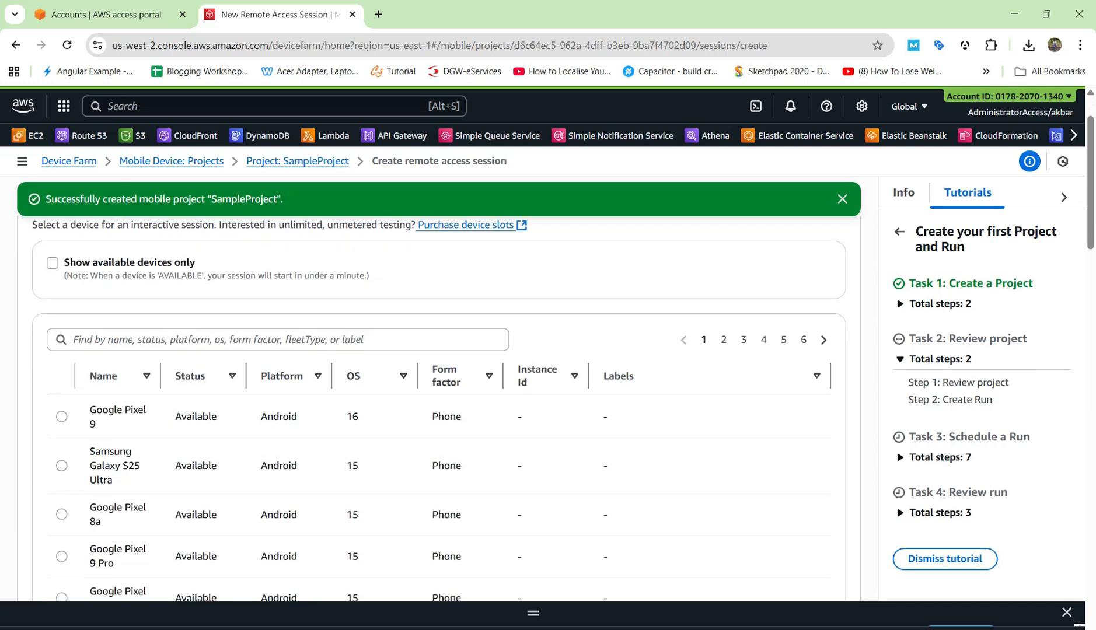
scroll(439, 408, down, 10)
scroll(439, 409, up, 10)
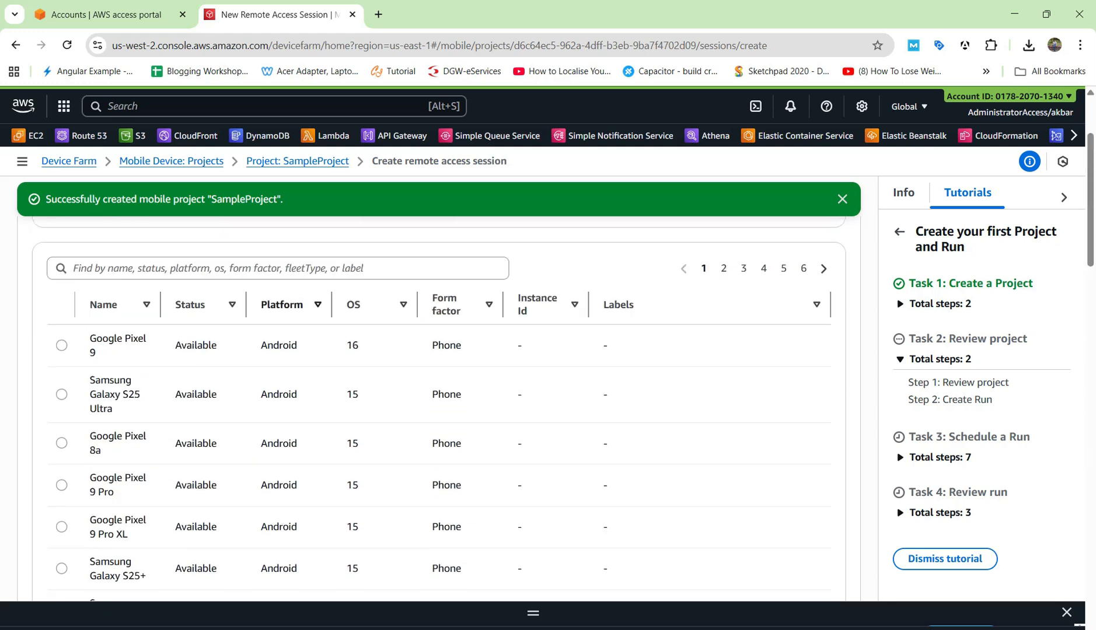
click(282, 304)
click(282, 304)
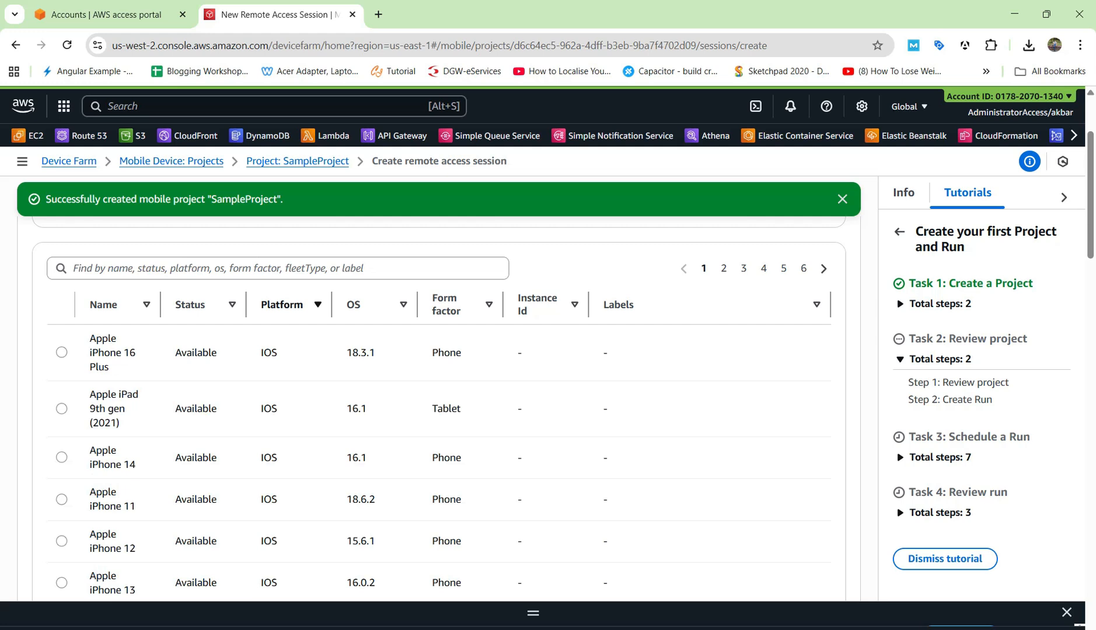
click(283, 305)
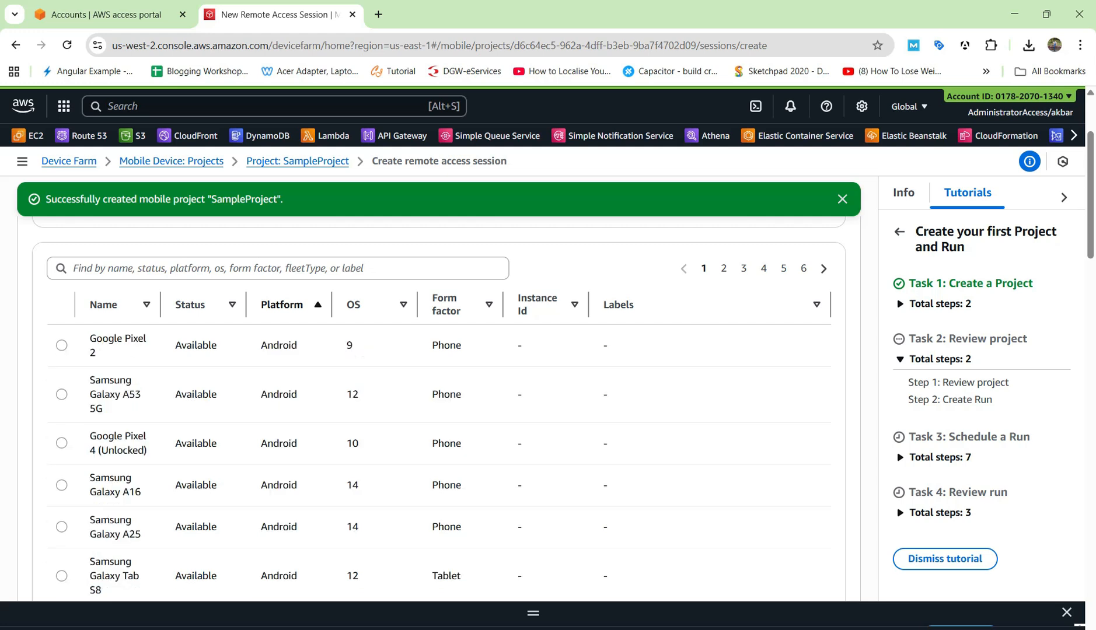
scroll(439, 409, up, 3)
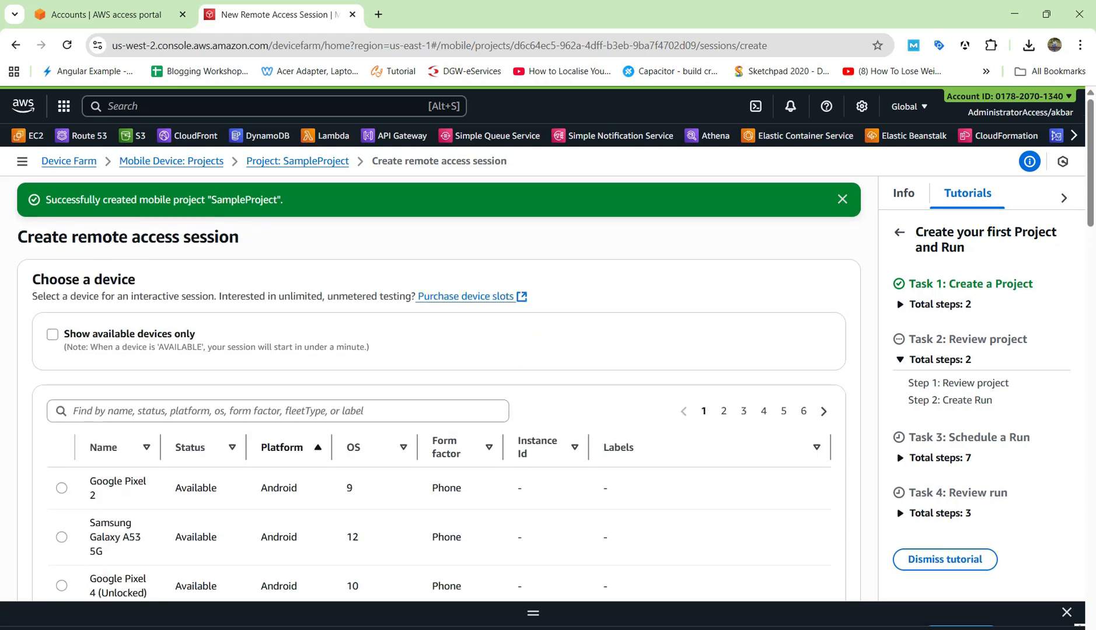
Select the Google Pixel 2 (Android 9) with the default session name and start the session
click(61, 488)
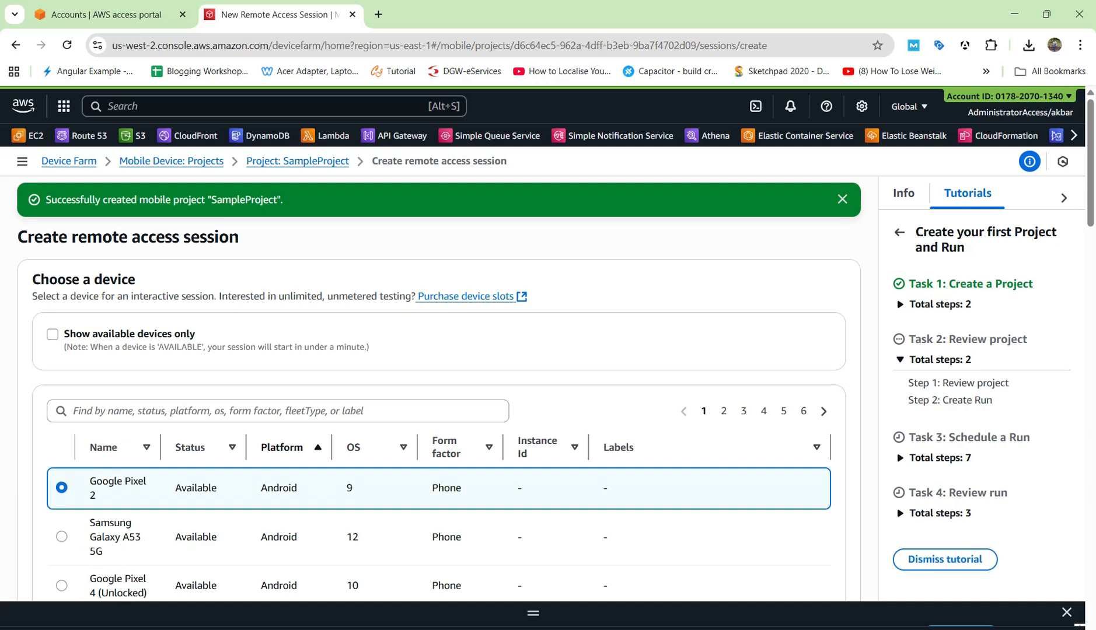
scroll(439, 409, down, 15)
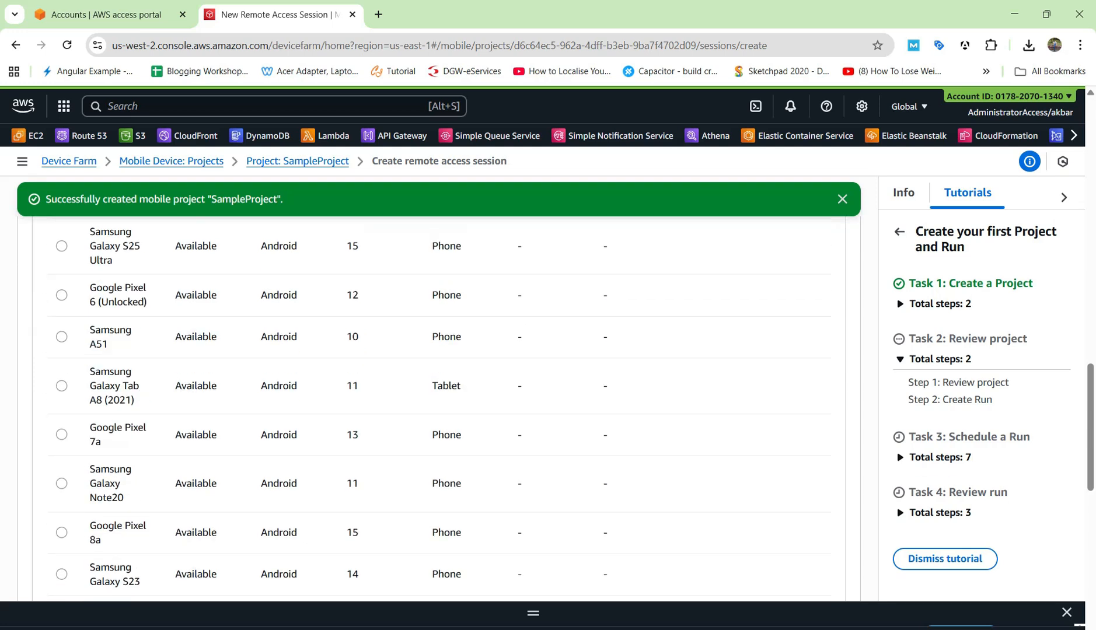
scroll(439, 408, down, 10)
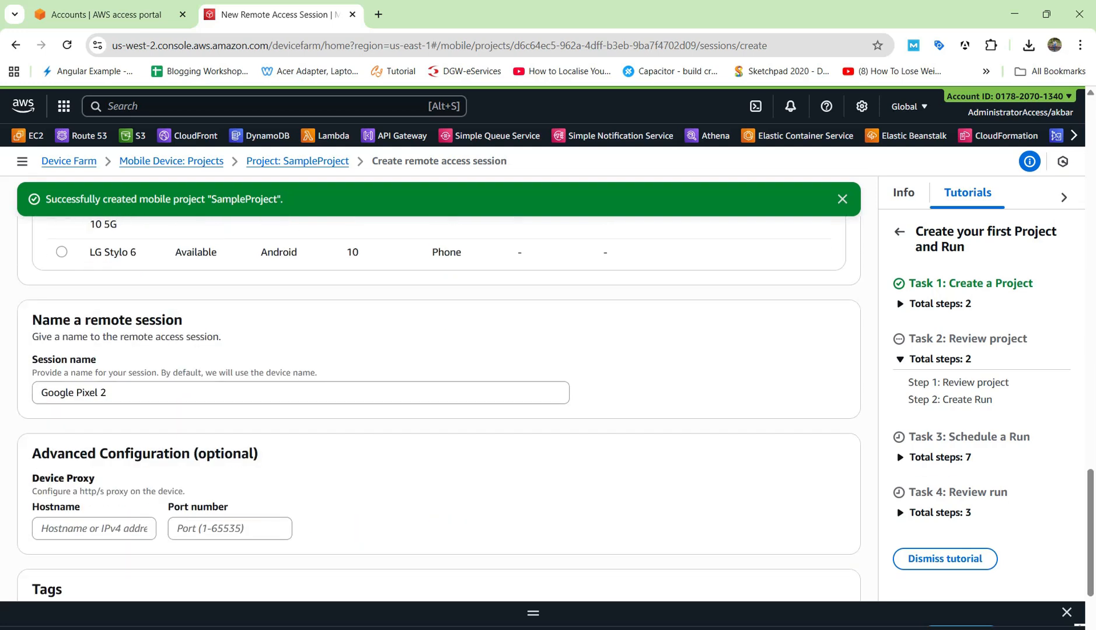
scroll(439, 409, down, 3)
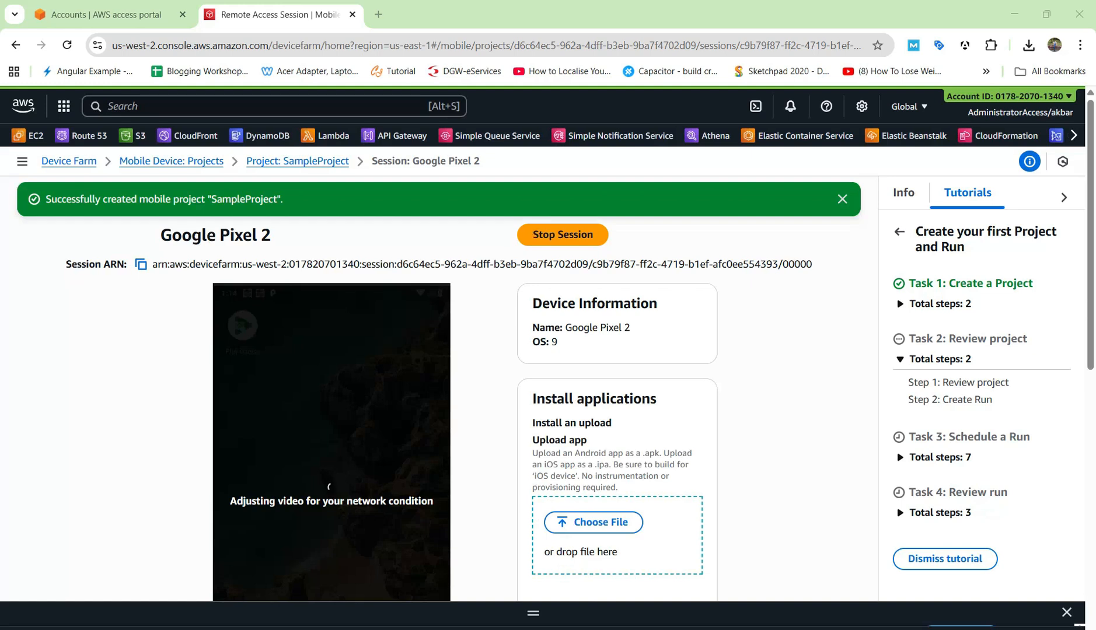
scroll(438, 397, down, 4)
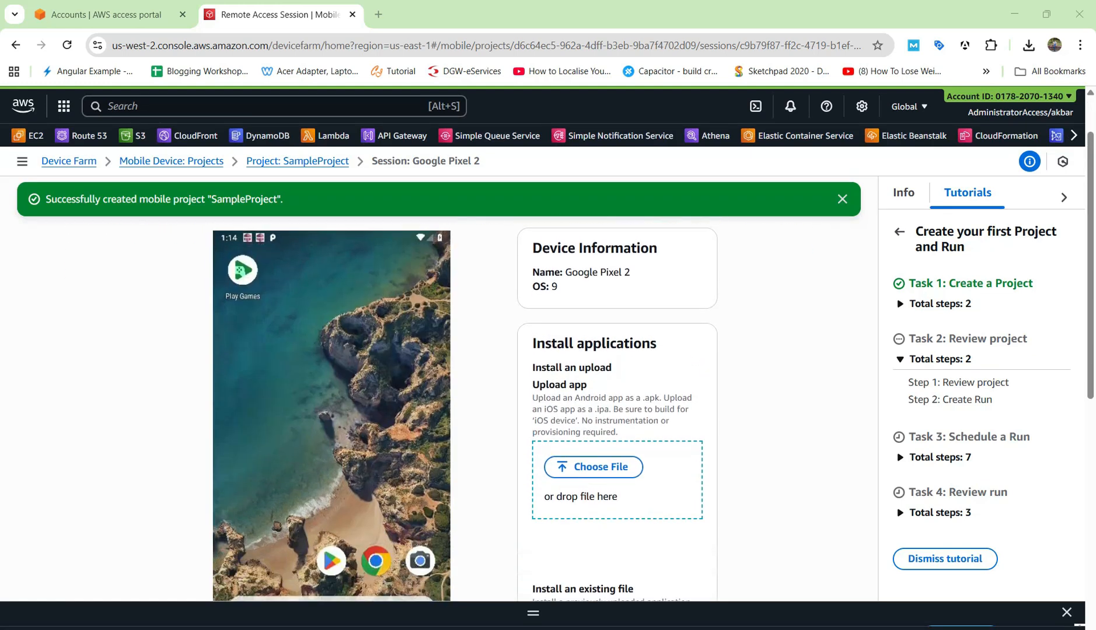
scroll(438, 397, up, 4)
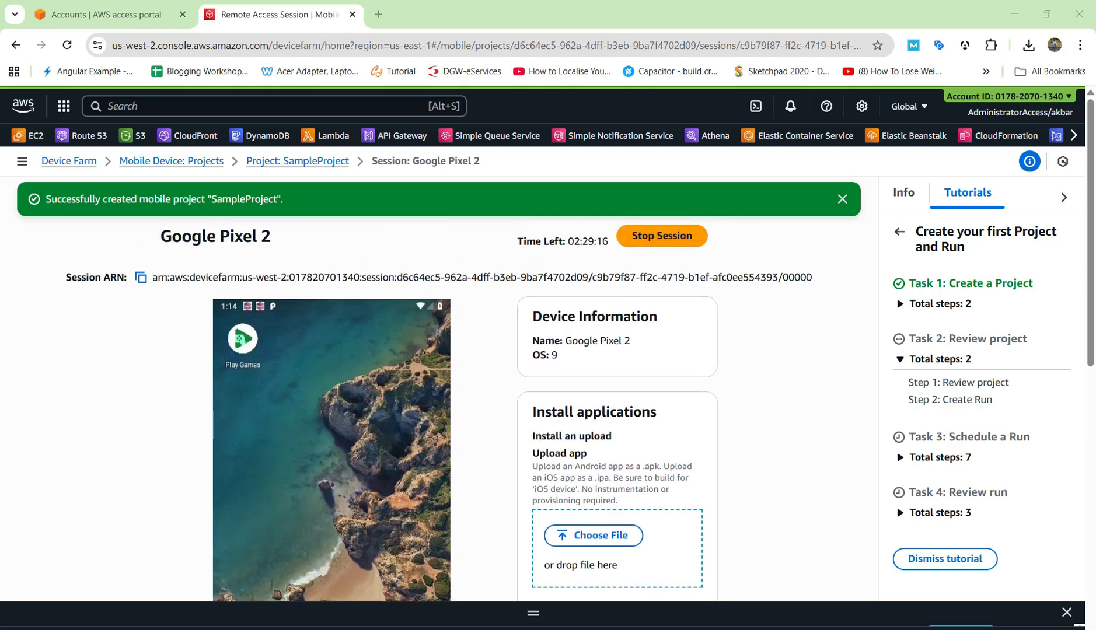
triple_click(546, 355)
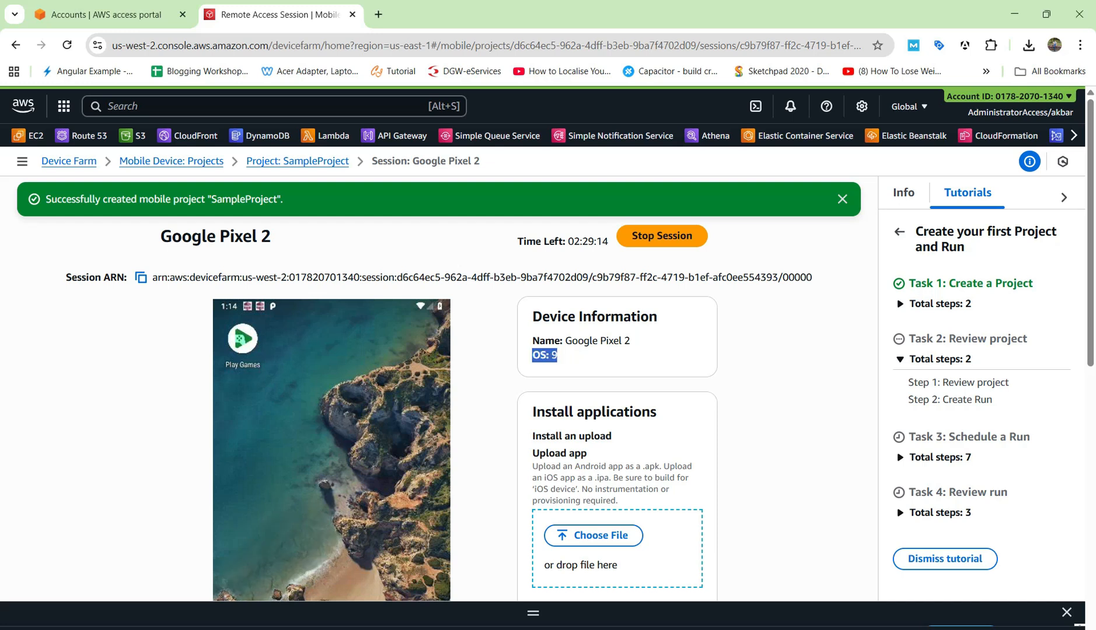
scroll(546, 355, down, 2)
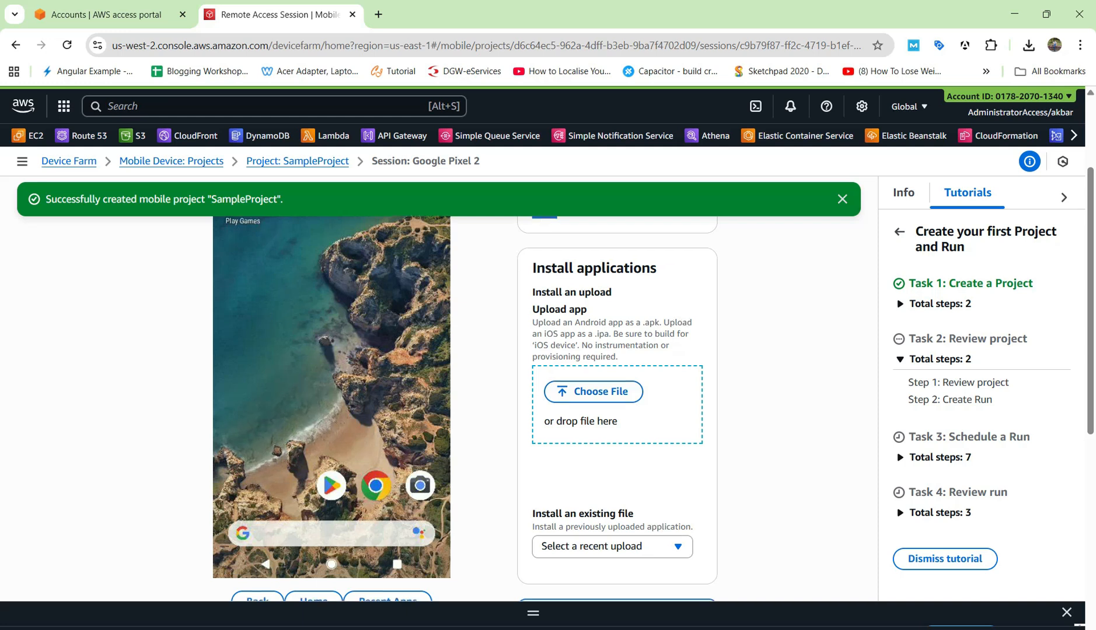
scroll(584, 409, down, 4)
scroll(584, 409, up, 5)
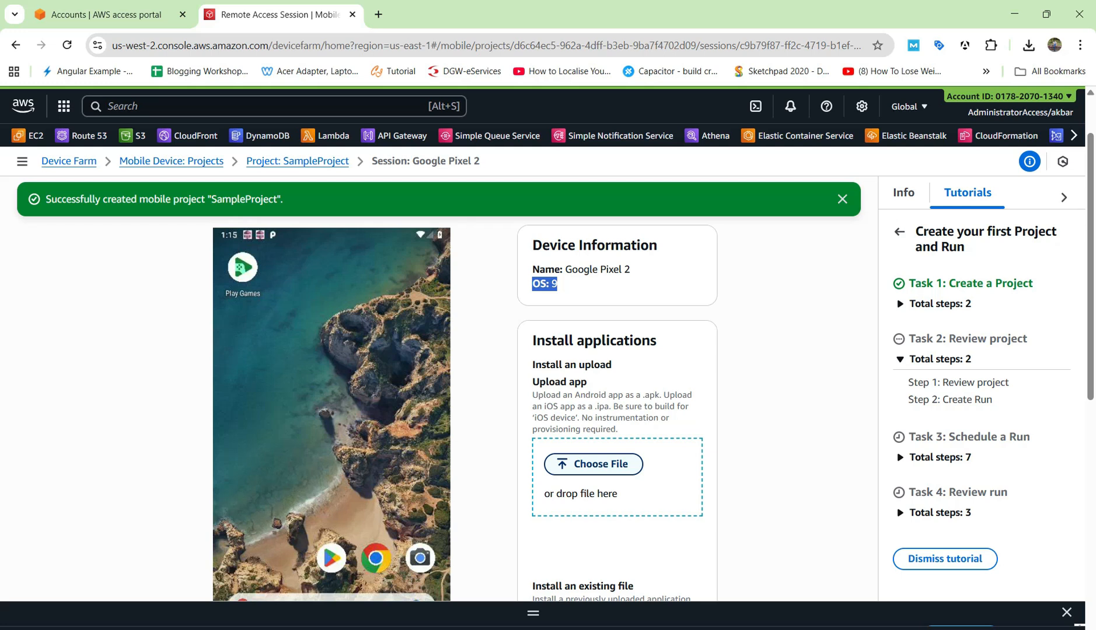
click(594, 464)
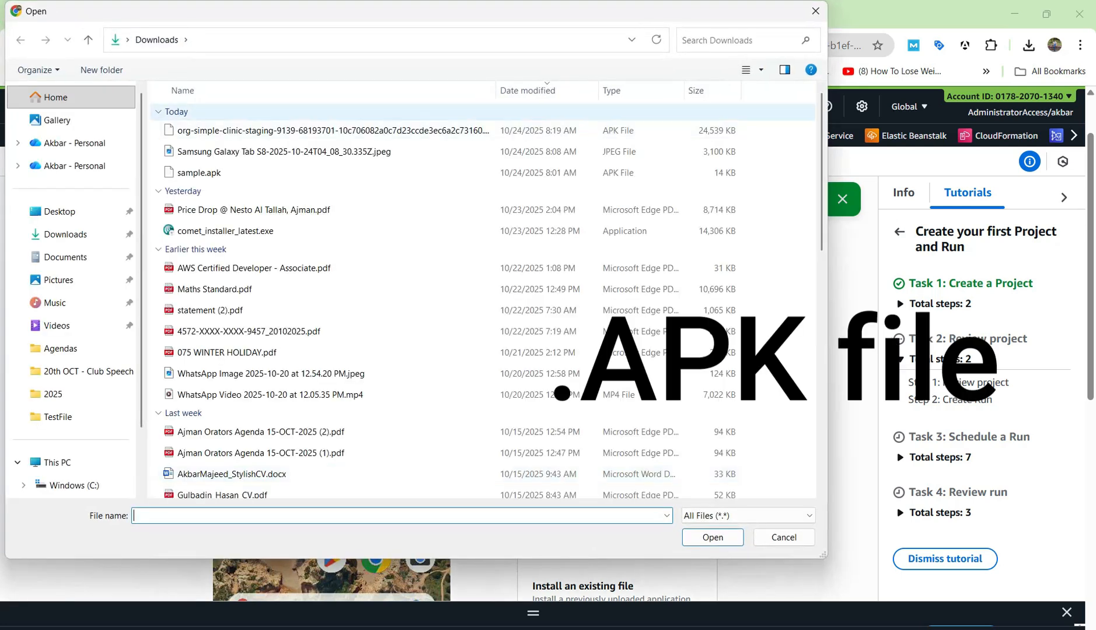
Upload the simple-clinic staging APK and install it from the recent uploads list
click(332, 131)
click(712, 538)
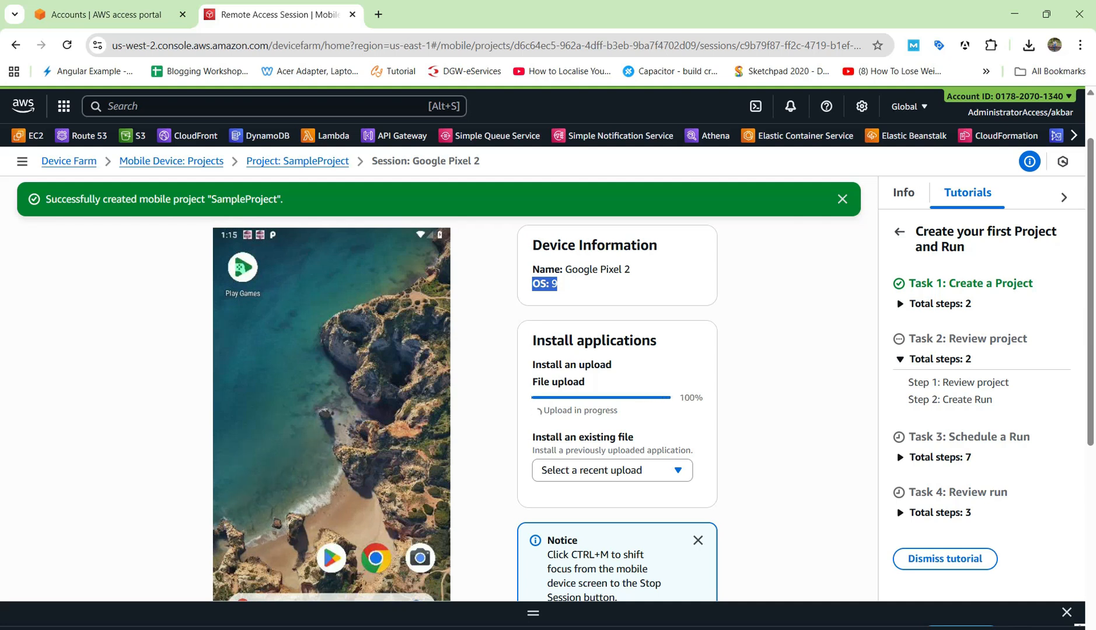
scroll(617, 409, down, 2)
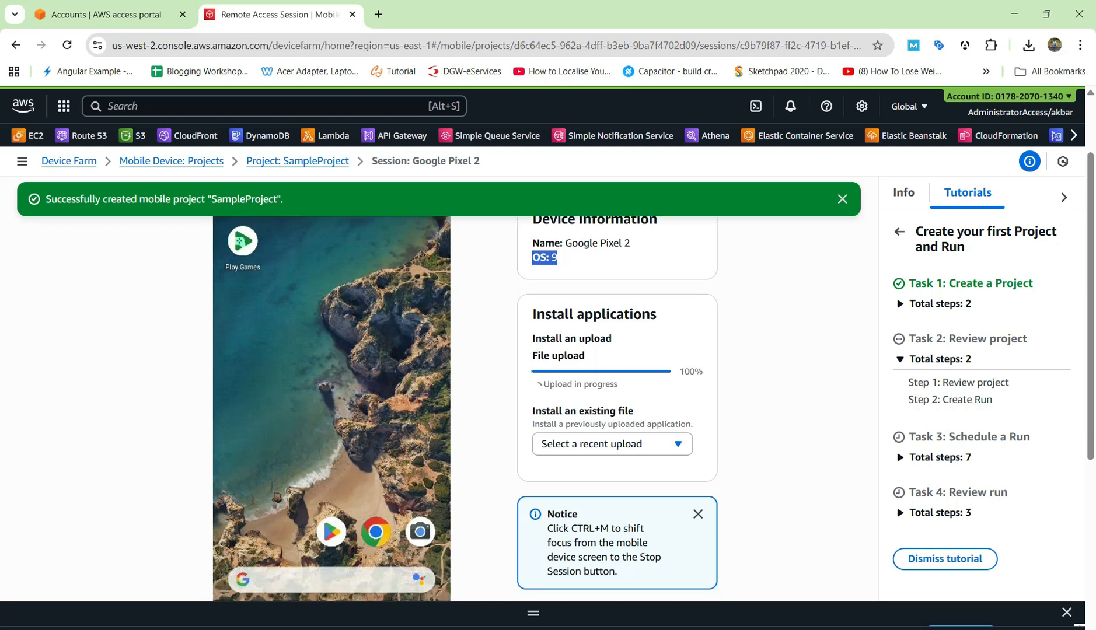
click(612, 476)
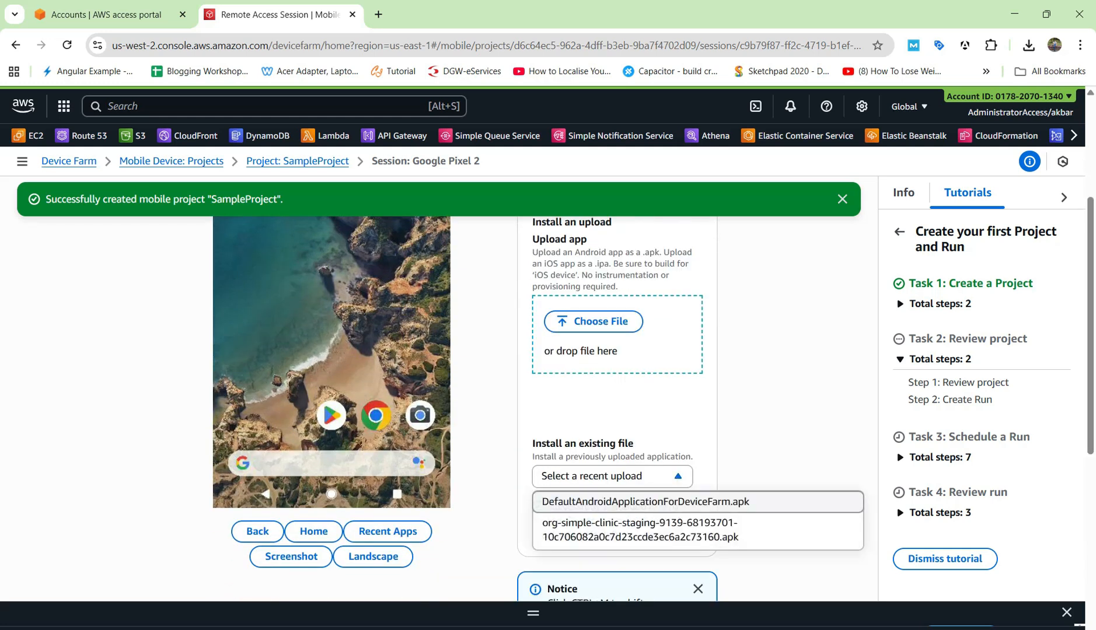
click(640, 530)
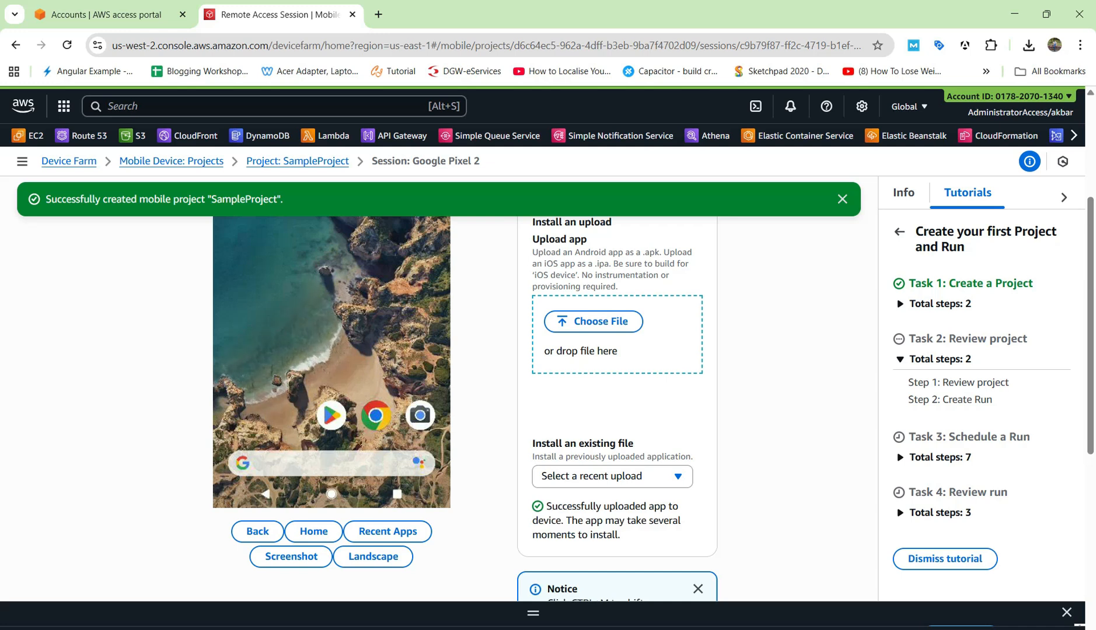
scroll(439, 408, up, 1)
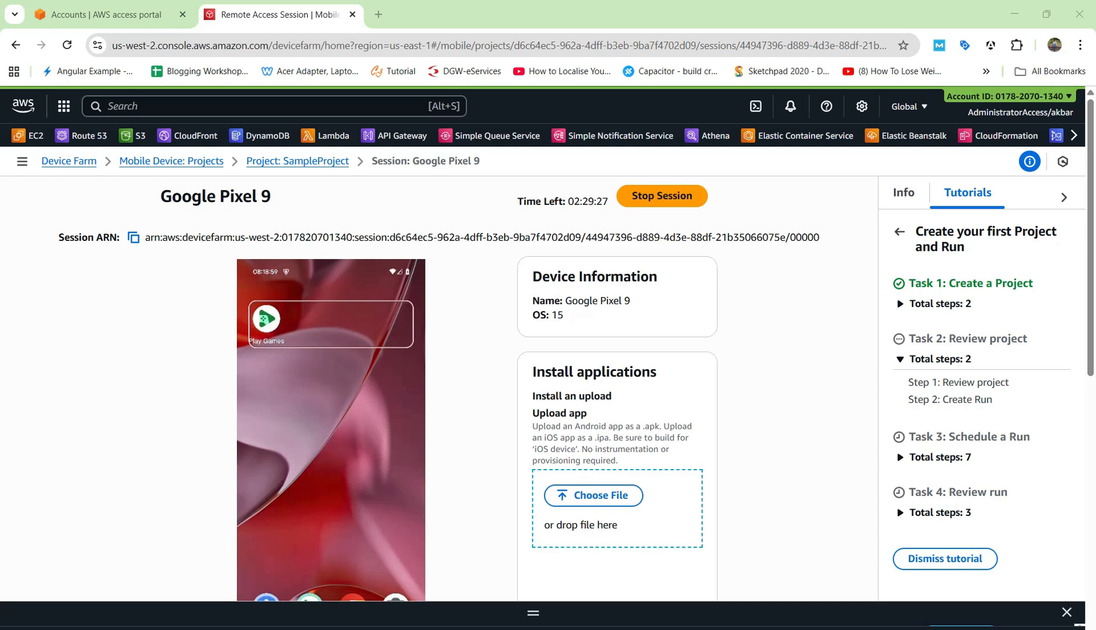
Upload the simple-clinic staging APK from today's Downloads to the Pixel 9 session
scroll(439, 388, down, 3)
scroll(439, 388, up, 3)
scroll(438, 388, down, 1)
click(593, 423)
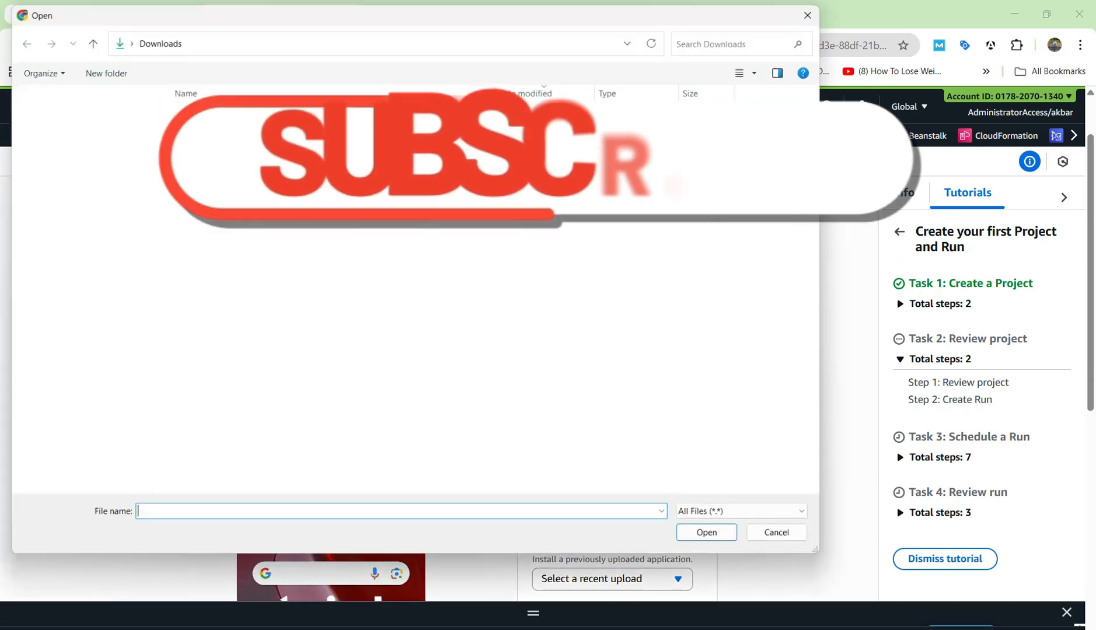
click(327, 130)
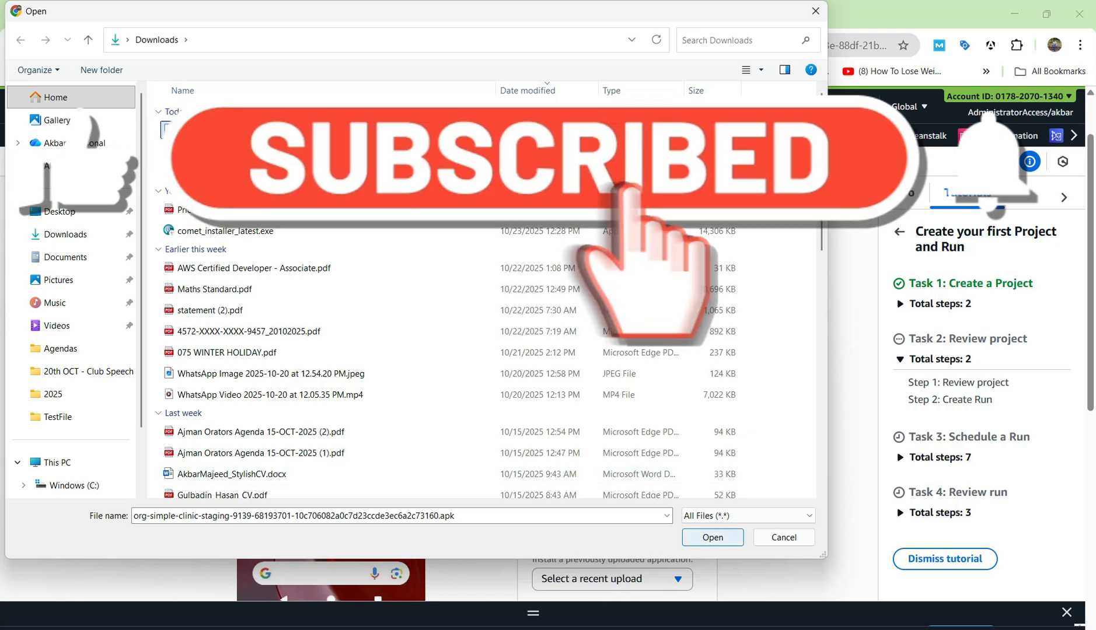
click(713, 538)
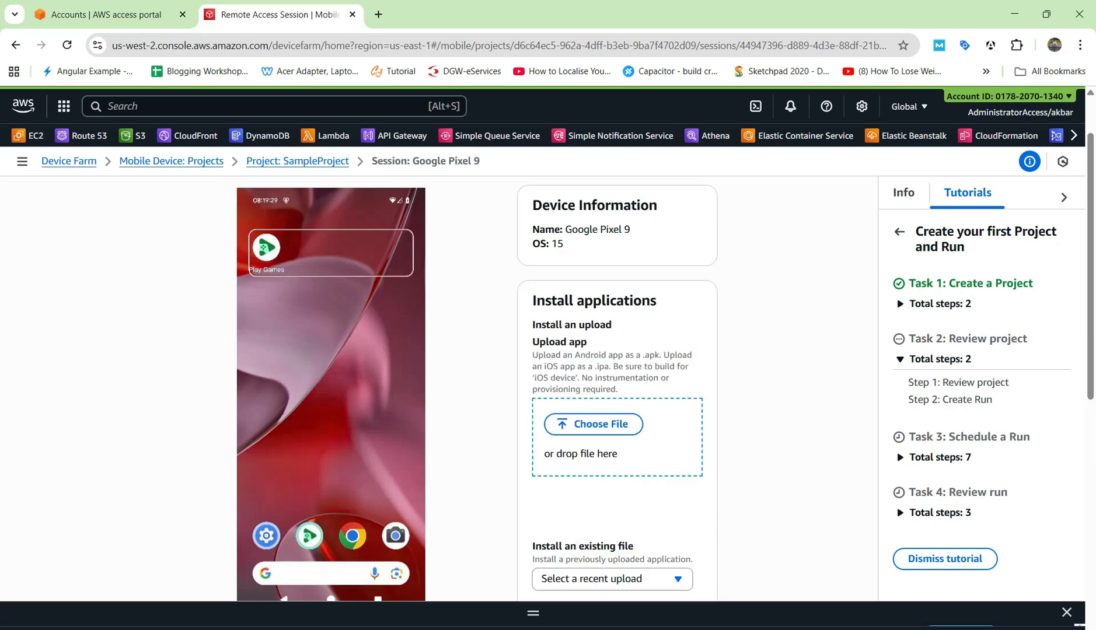
Install the latest uploaded .apk from recent uploads, launching the Simple app's welcome screen
scroll(607, 357, down, 1)
click(612, 507)
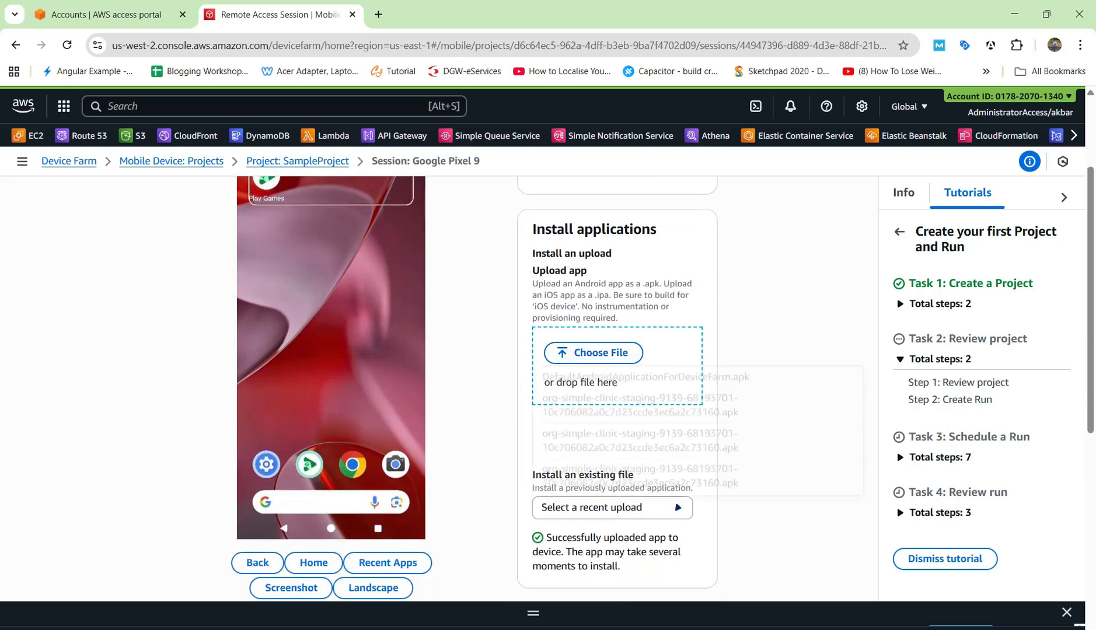
click(640, 474)
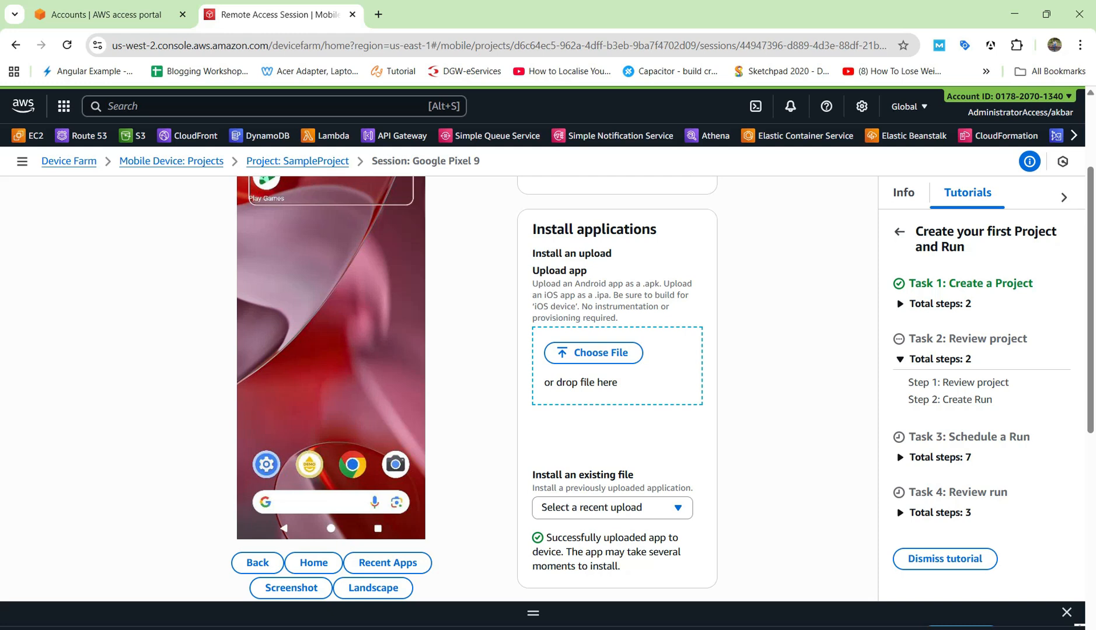
scroll(617, 385, up, 1)
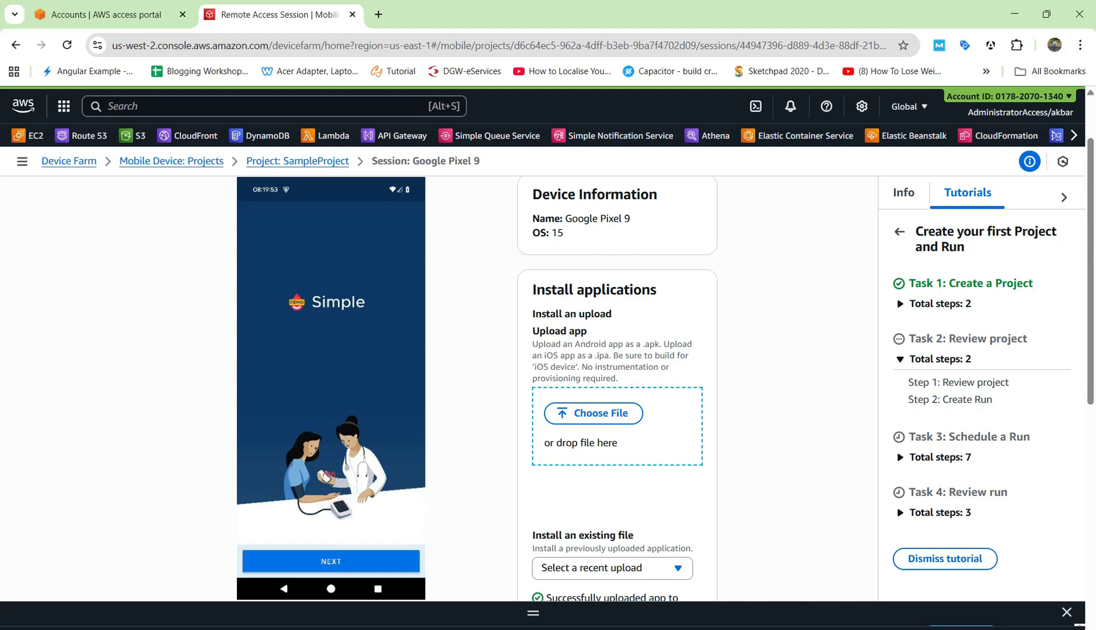
Advance the Simple app past welcome and Terms of Use to country selection, then stop the session
click(331, 562)
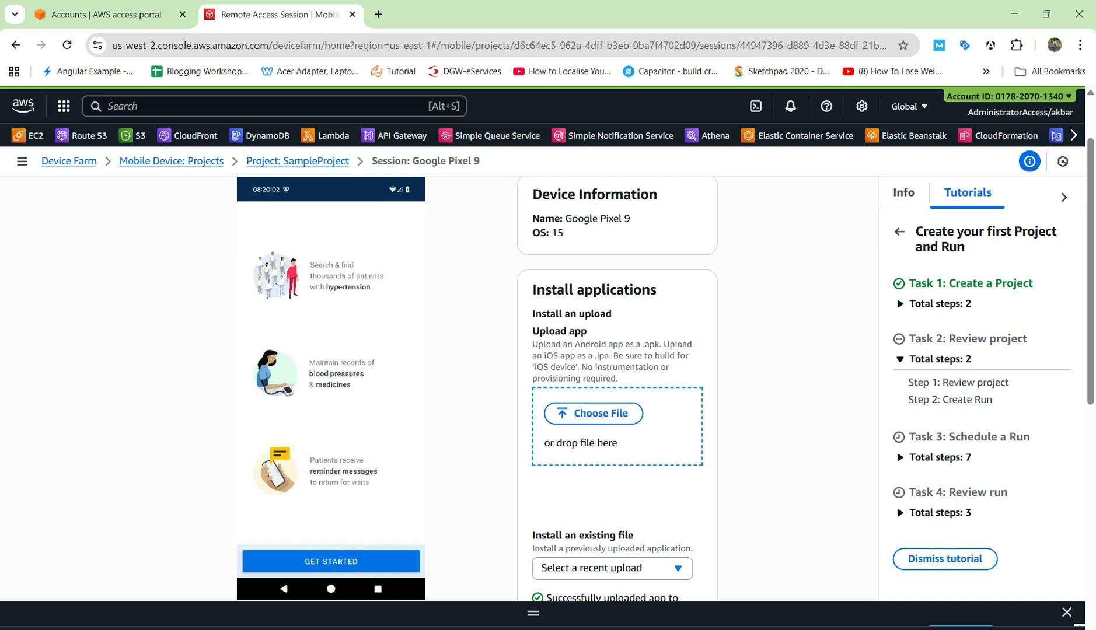
click(331, 562)
click(331, 561)
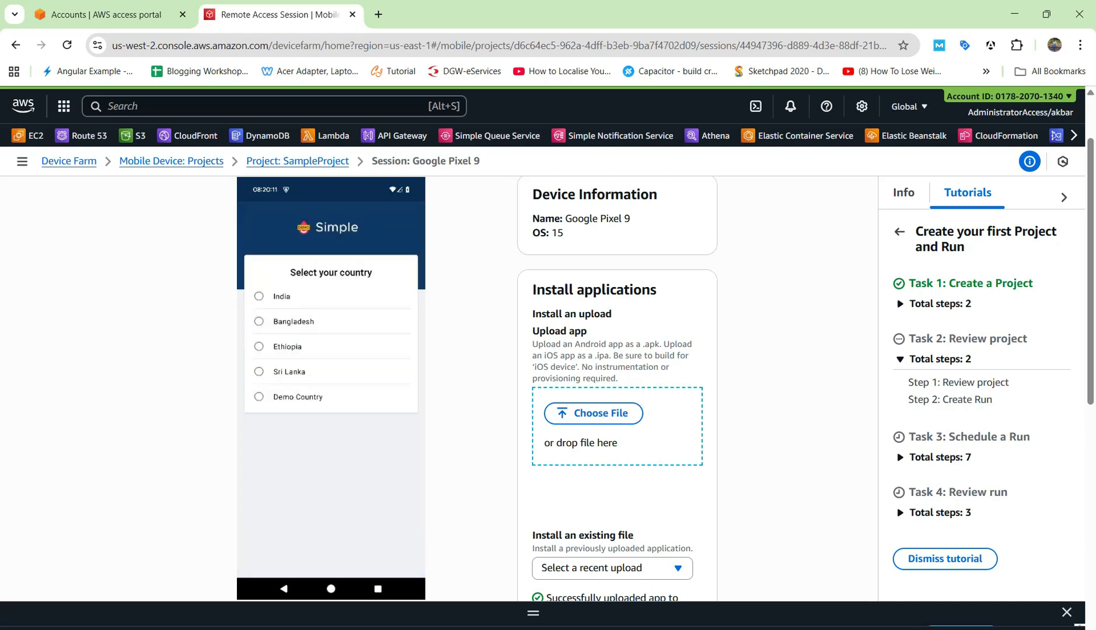
scroll(617, 379, down, 7)
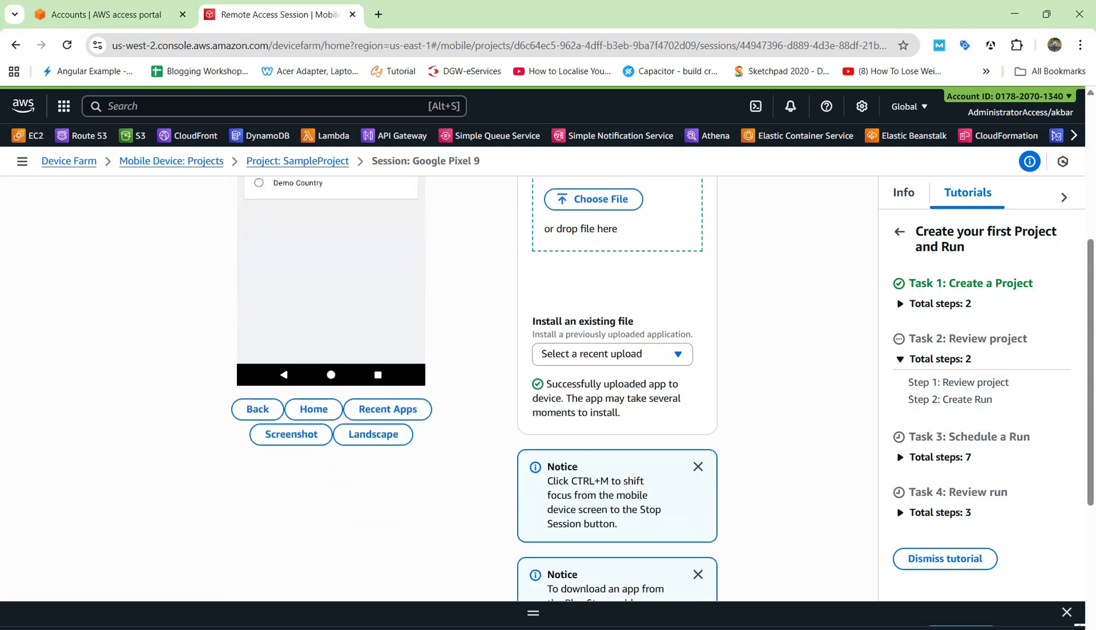
scroll(616, 379, up, 6)
scroll(548, 385, up, 3)
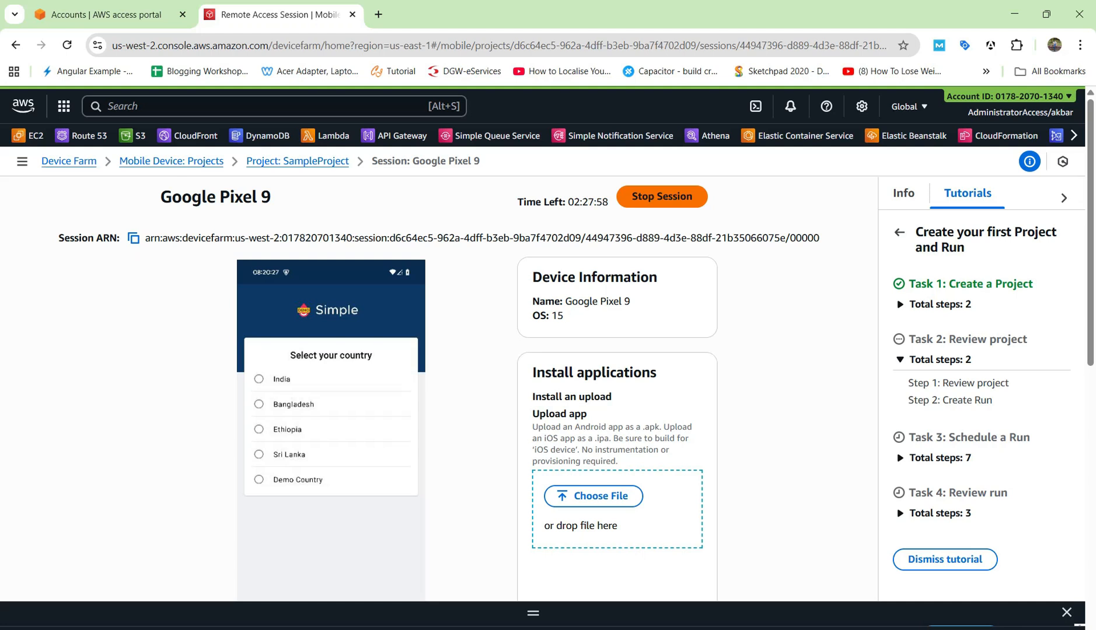
click(662, 196)
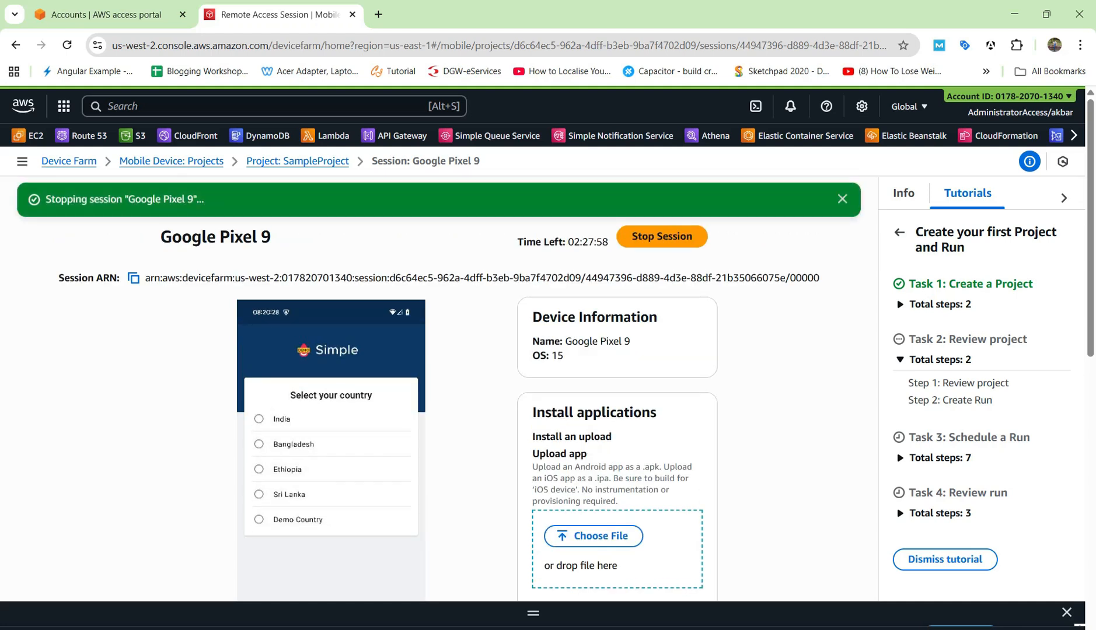